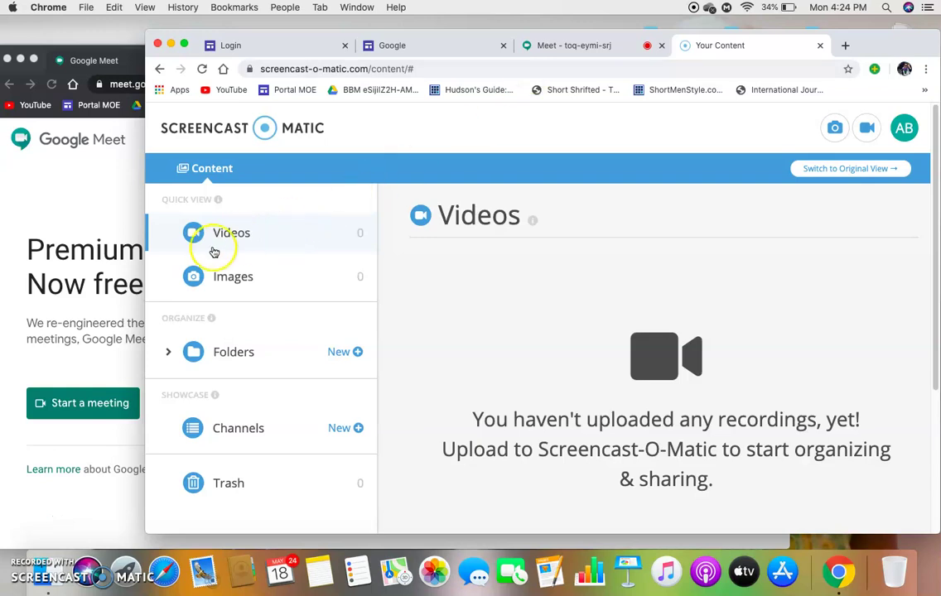
Paste the copied meeting link as the meeting code in the Incognito Google Meet window and go to the meeting's join page.
{"action": "left_click", "coordinate": [105, 215]}
{"action": "left_click", "coordinate": [227, 410]}
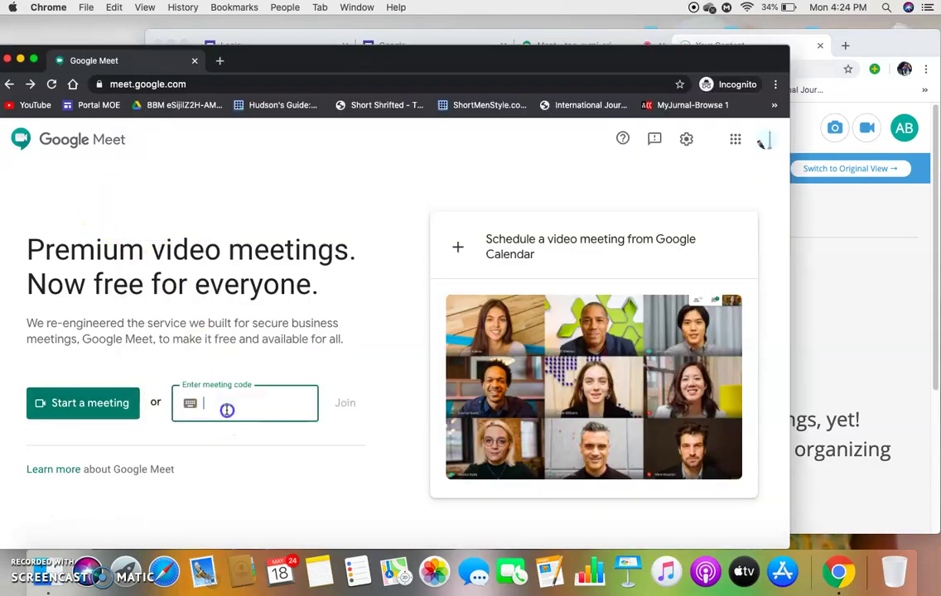
{"action": "right_click", "coordinate": [228, 408]}
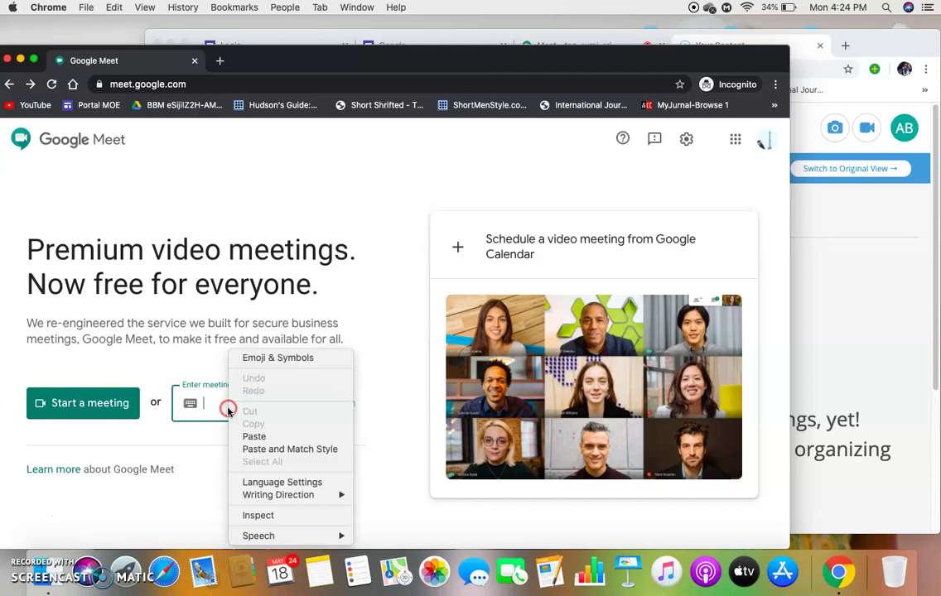
{"action": "left_click", "coordinate": [766, 147]}
{"action": "left_click", "coordinate": [766, 148]}
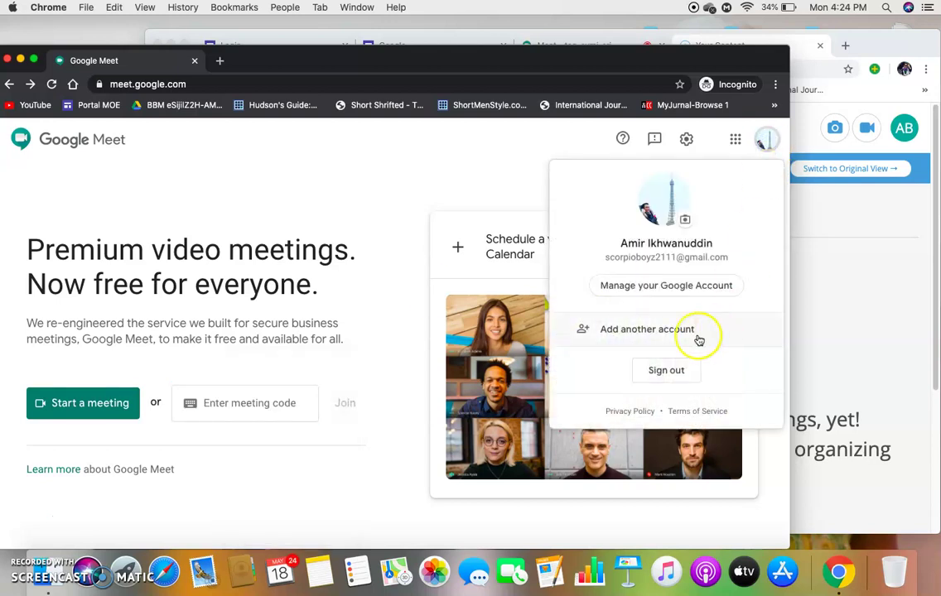
{"action": "left_click", "coordinate": [250, 409]}
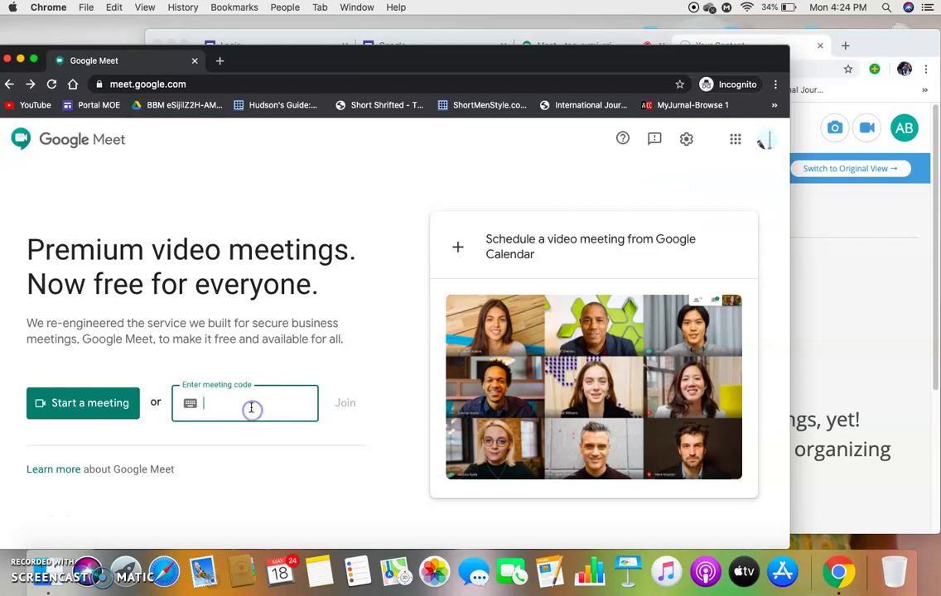
{"action": "right_click", "coordinate": [249, 409]}
{"action": "left_click", "coordinate": [277, 437]}
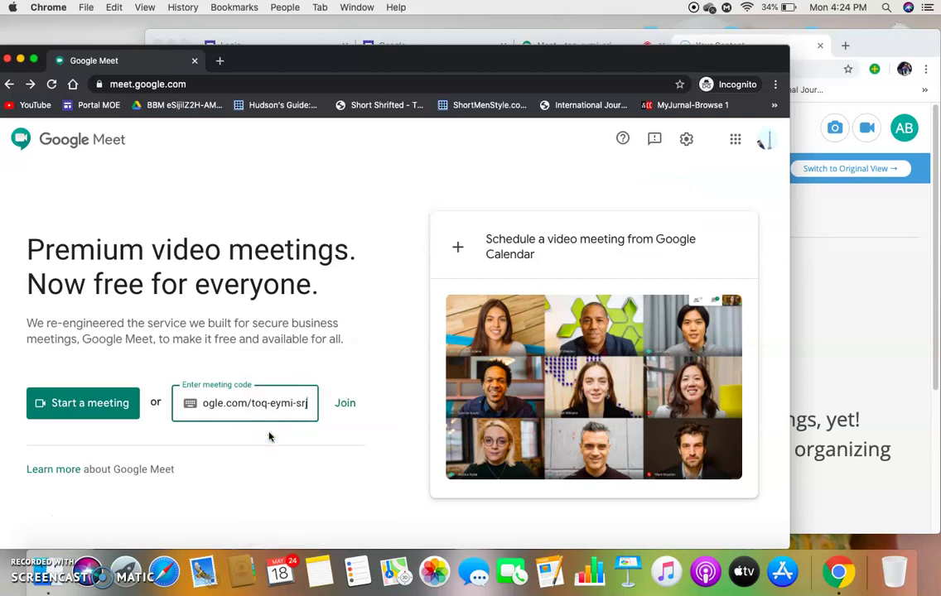
{"action": "left_click", "coordinate": [347, 411]}
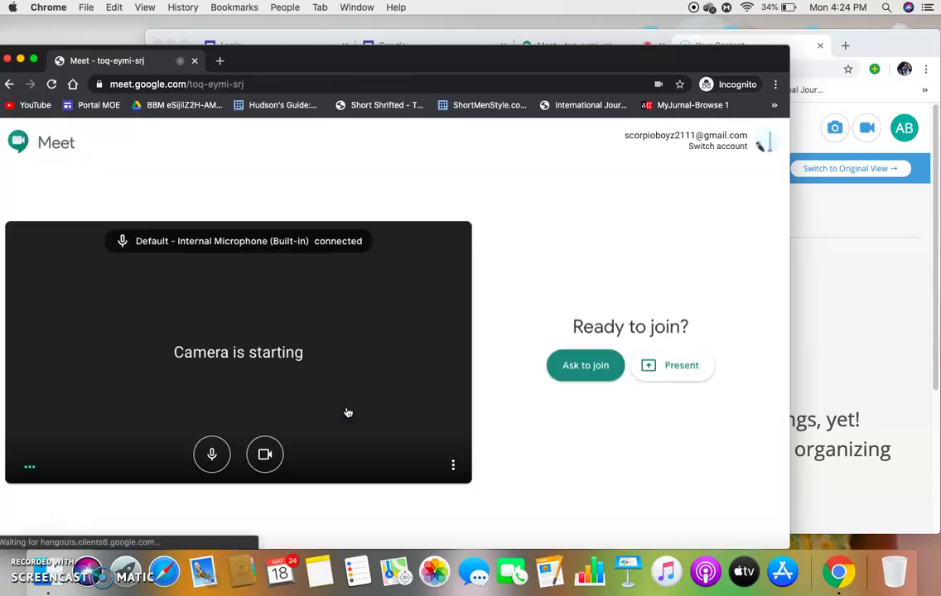
Turn off the microphone and camera, and ask to join the meeting.
{"action": "left_click", "coordinate": [211, 454]}
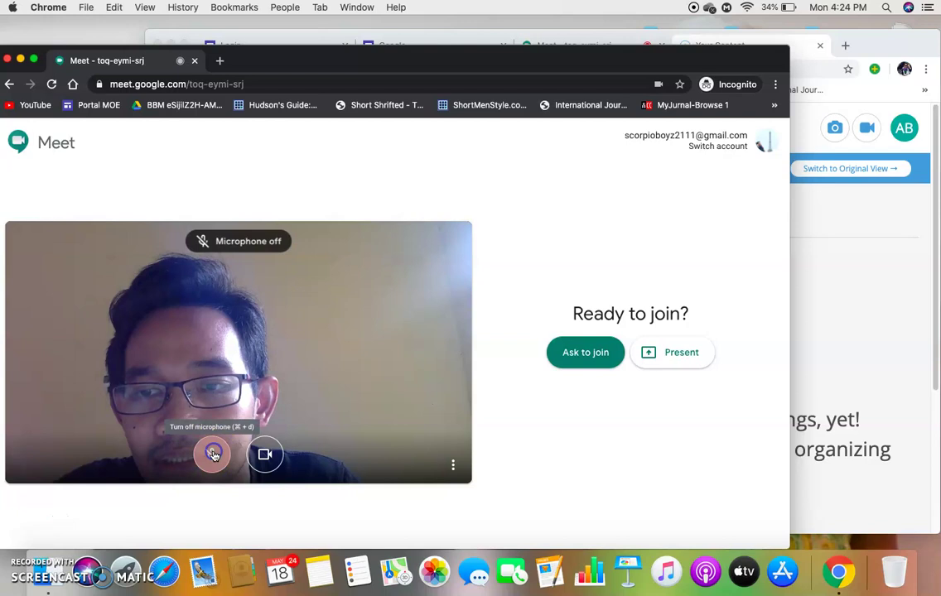
{"action": "left_click", "coordinate": [262, 455]}
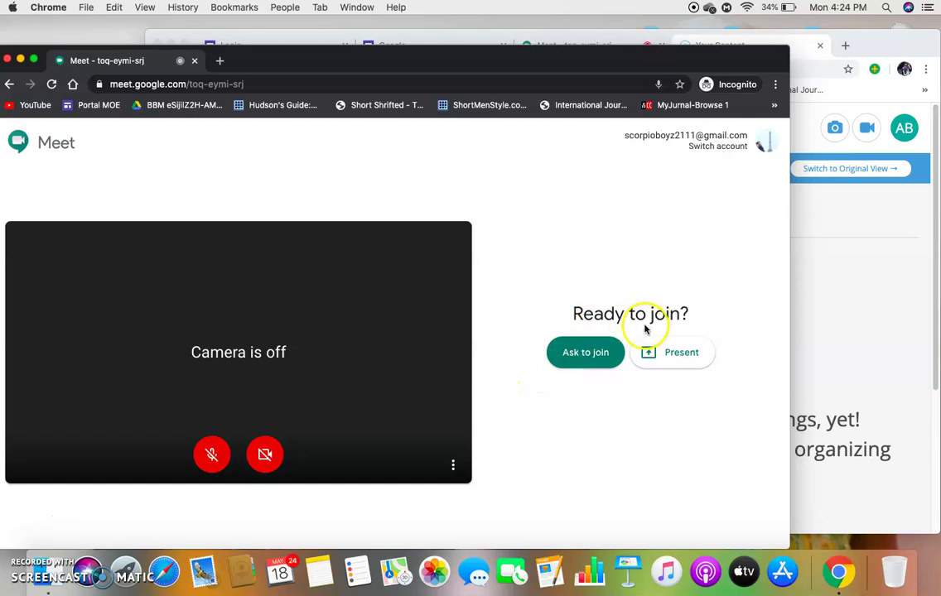
{"action": "left_click", "coordinate": [572, 358]}
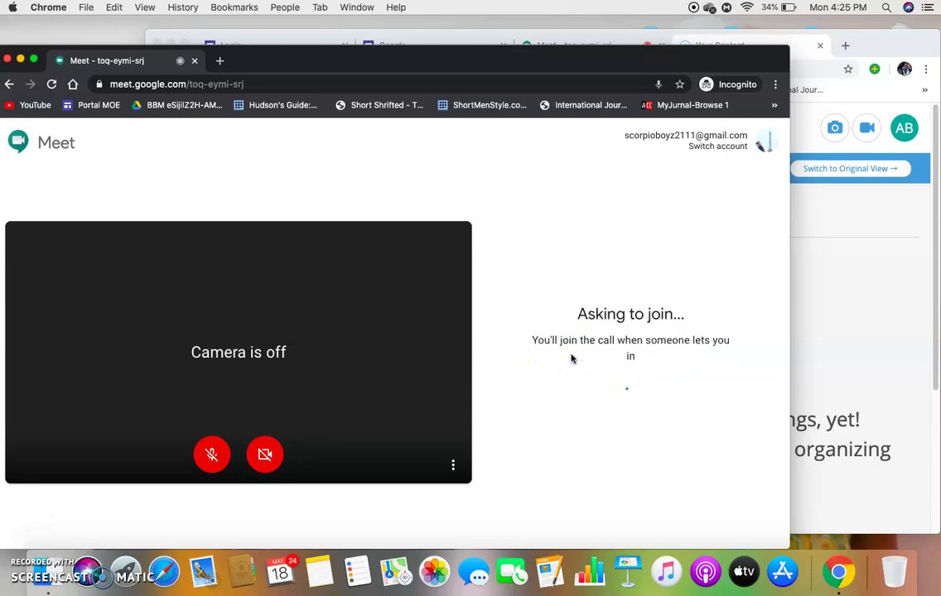
Admit the waiting participant from the host's meeting window and join the recorded call in the Incognito window.
{"action": "left_click", "coordinate": [814, 288]}
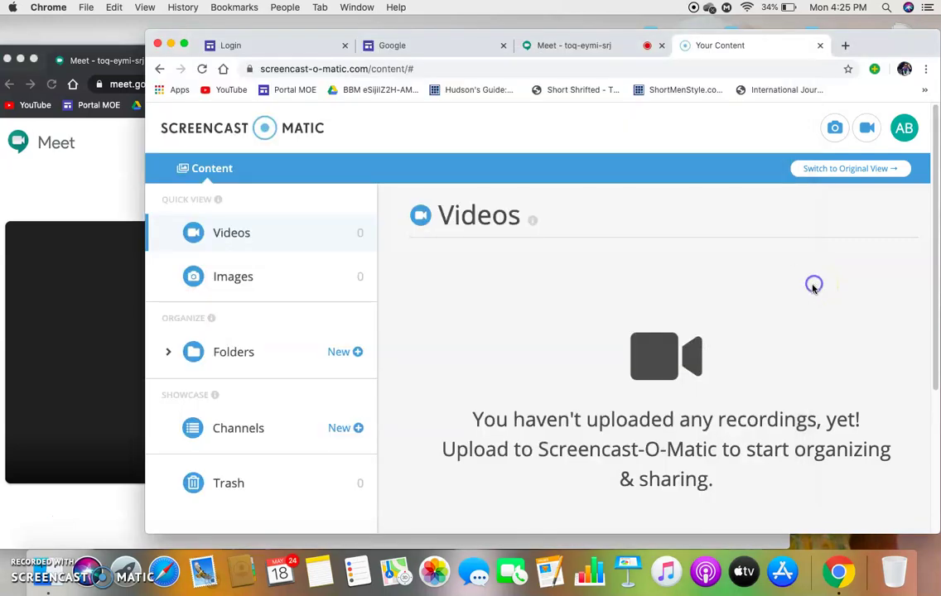
{"action": "left_click", "coordinate": [582, 48]}
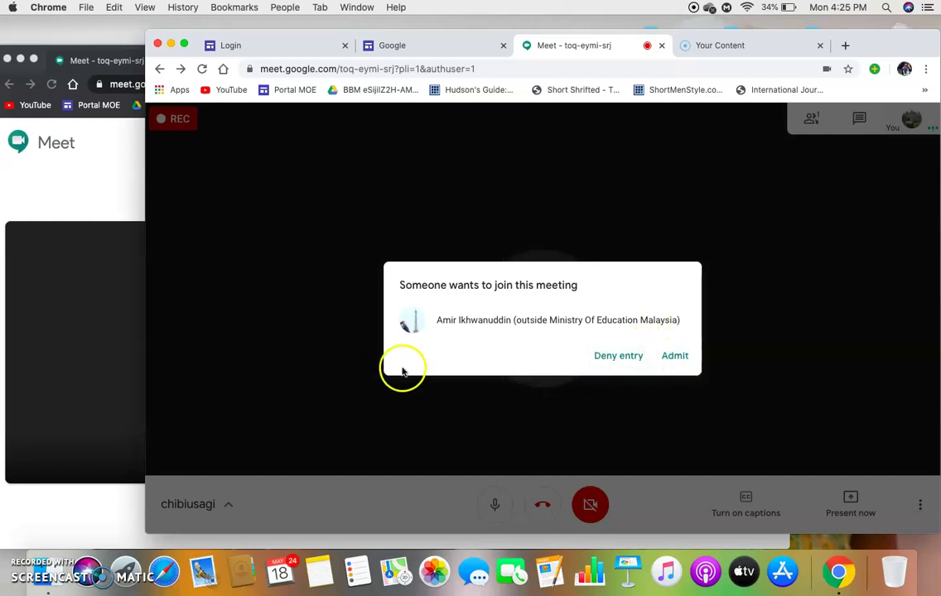
{"action": "left_click", "coordinate": [673, 358]}
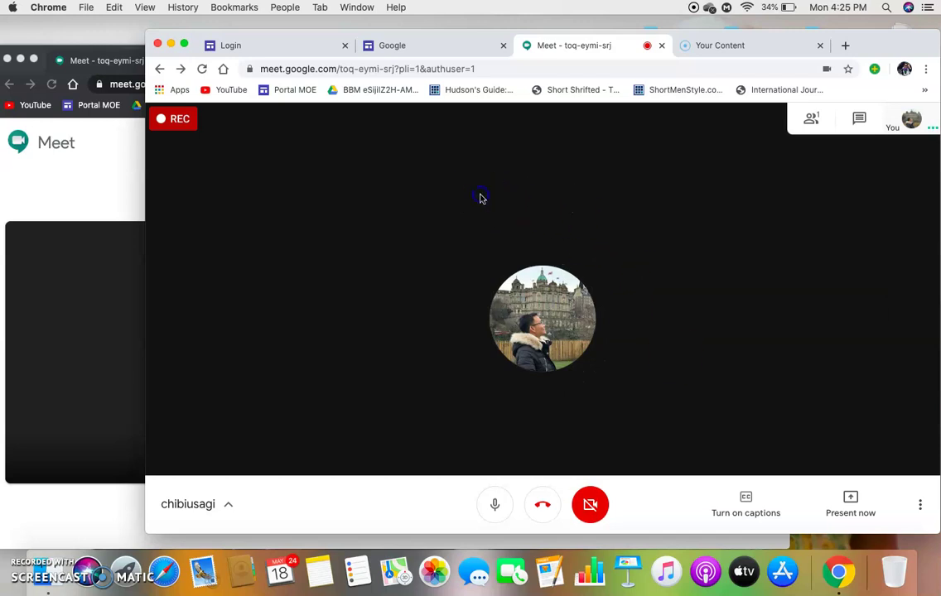
{"action": "left_click", "coordinate": [96, 320]}
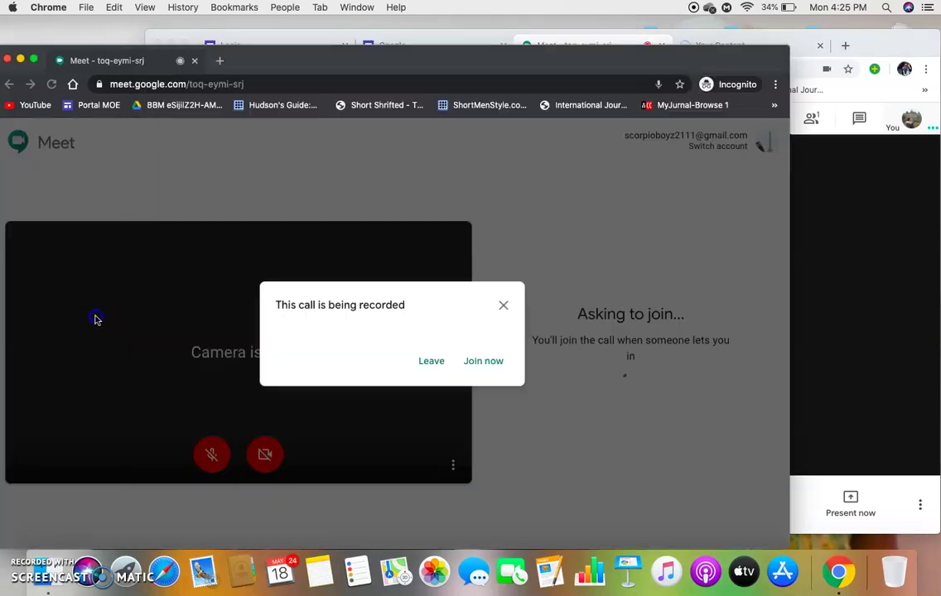
{"action": "left_click", "coordinate": [484, 364]}
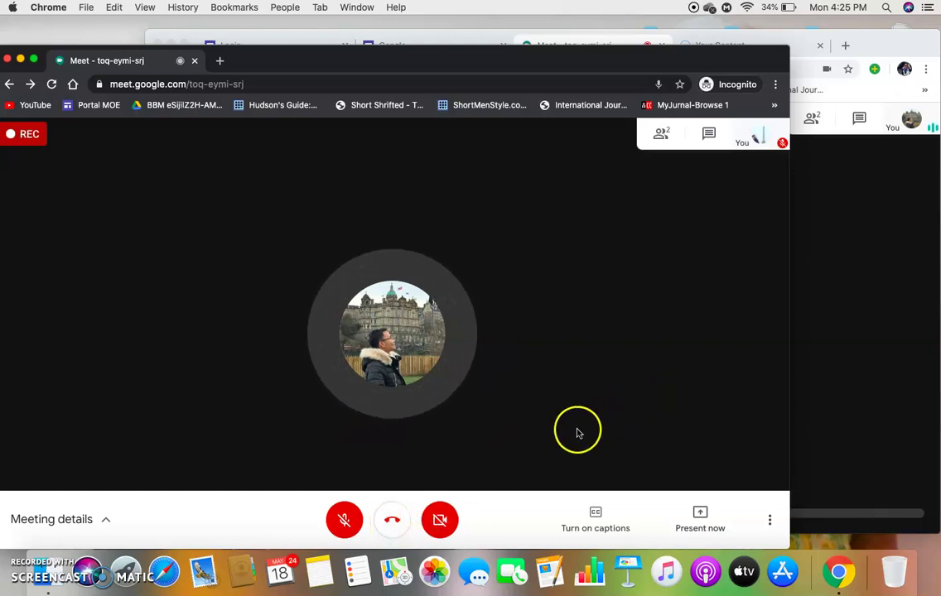
Mute the microphone in the host's meeting window and expand that window to full screen.
{"action": "left_click", "coordinate": [828, 334]}
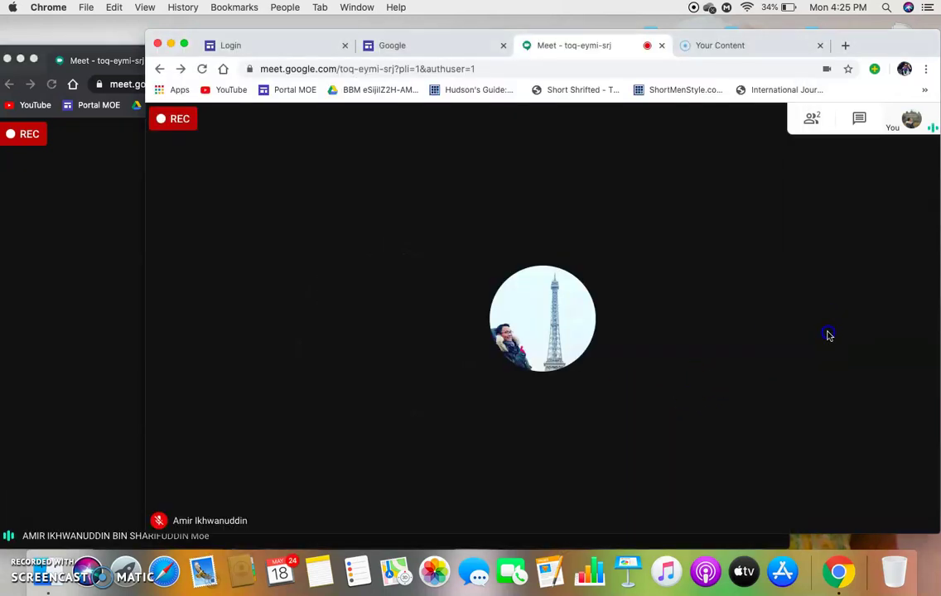
{"action": "left_click", "coordinate": [493, 504]}
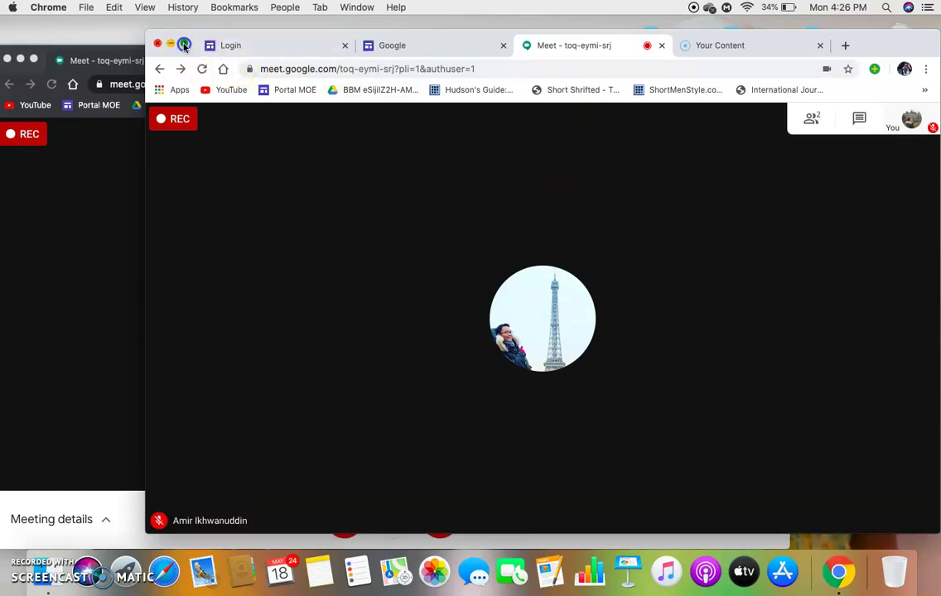
{"action": "left_click", "coordinate": [186, 45]}
Pin and unpin the other participant from the host's people list, and close the list.
{"action": "left_click", "coordinate": [816, 93]}
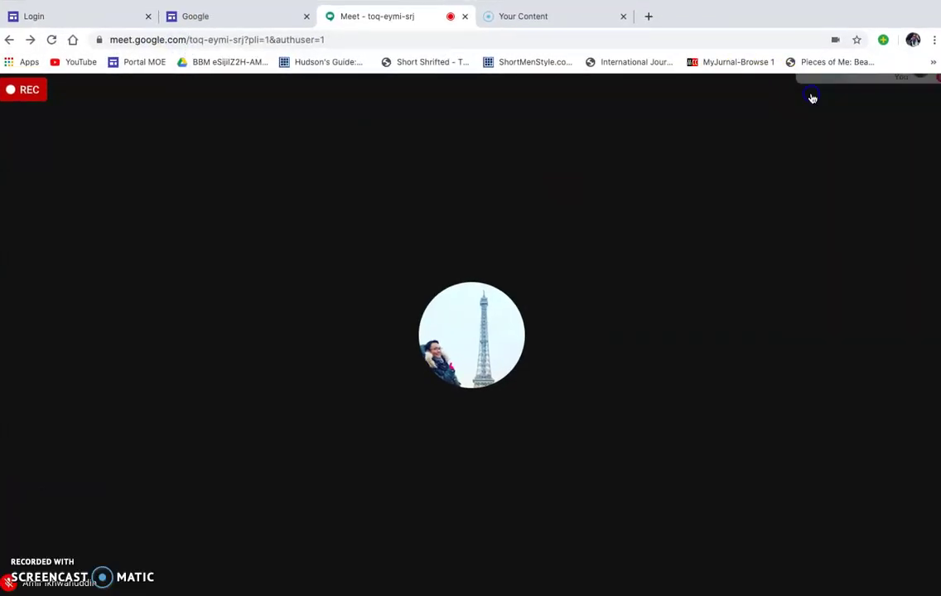
{"action": "left_click", "coordinate": [824, 216]}
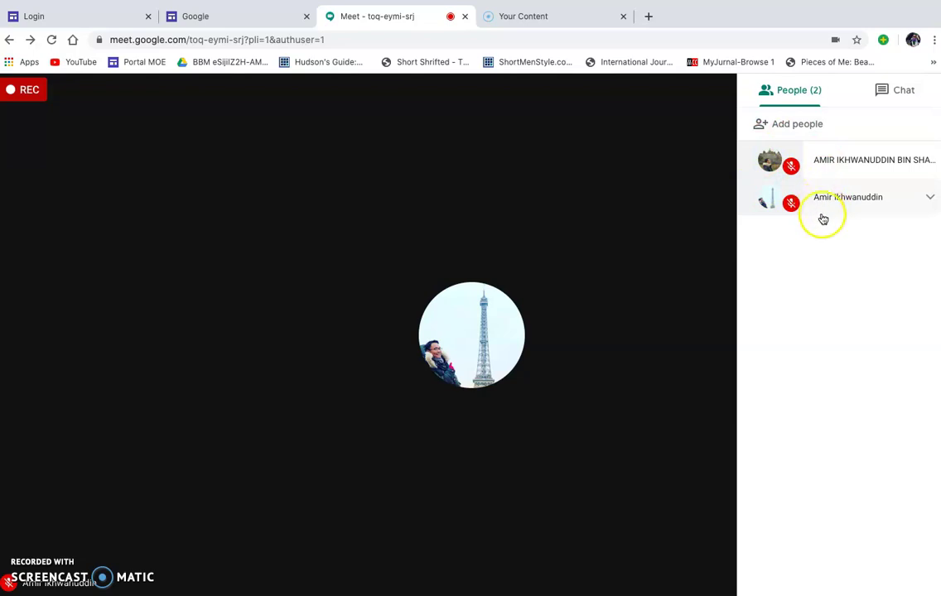
{"action": "left_click", "coordinate": [932, 199]}
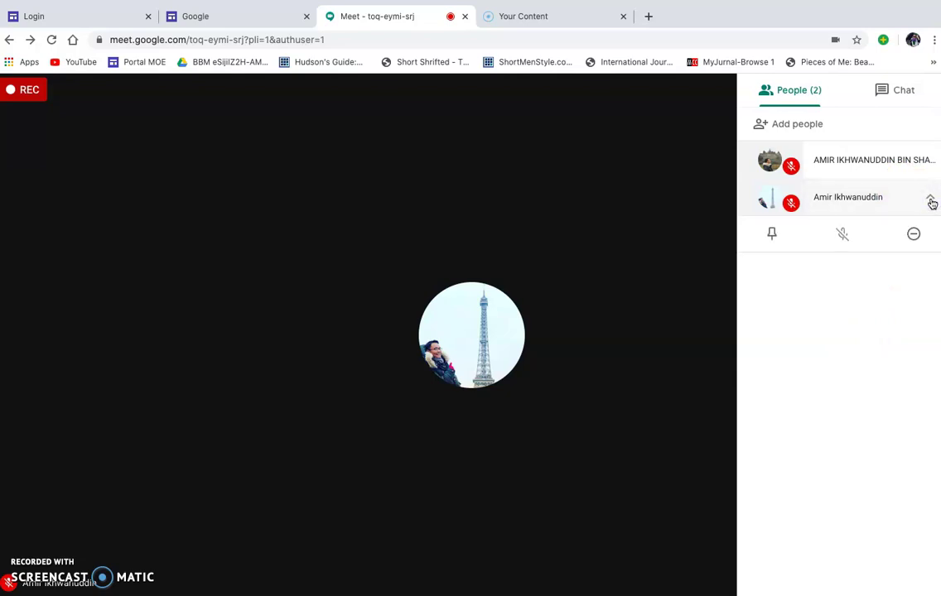
{"action": "left_click", "coordinate": [772, 238]}
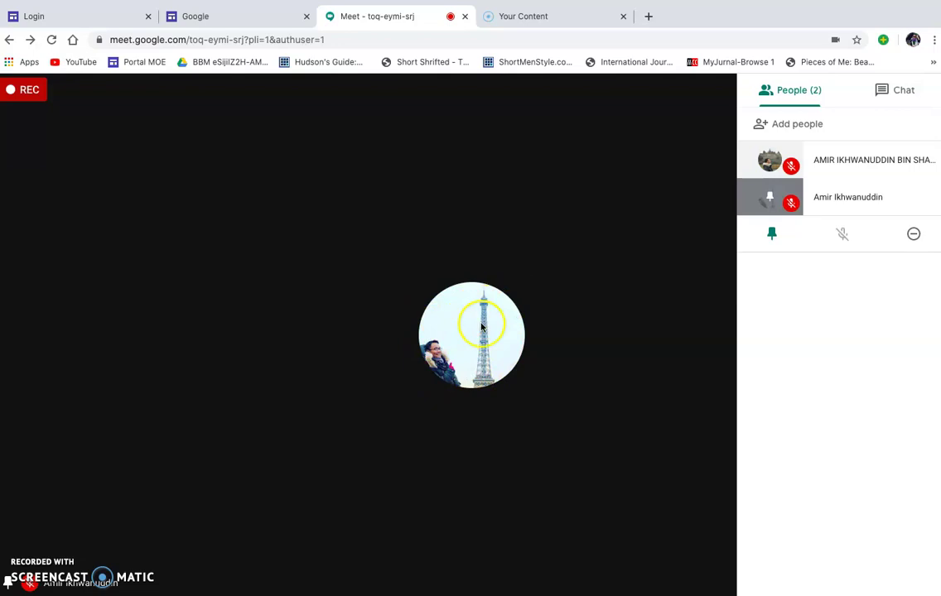
{"action": "left_click", "coordinate": [772, 234]}
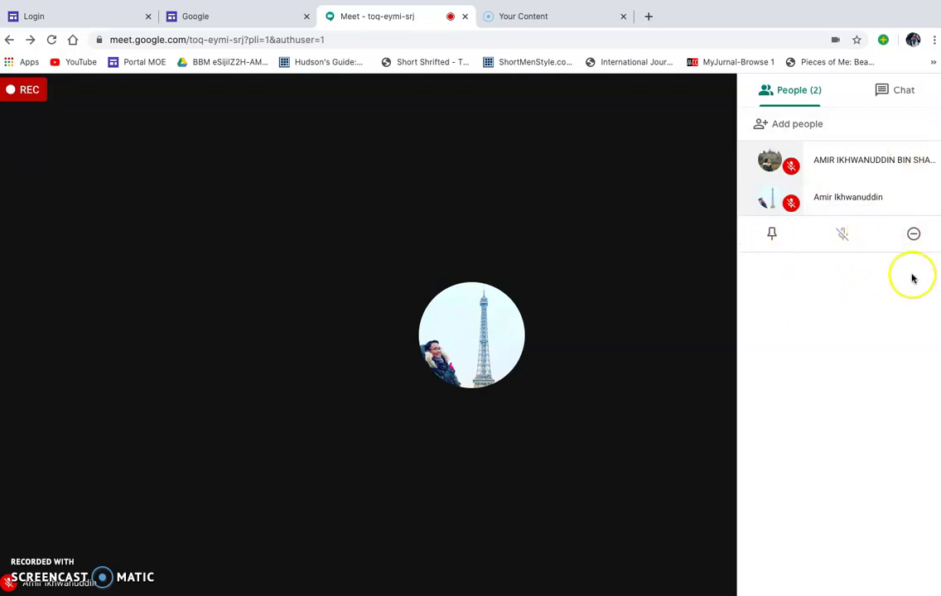
{"action": "left_click", "coordinate": [586, 217]}
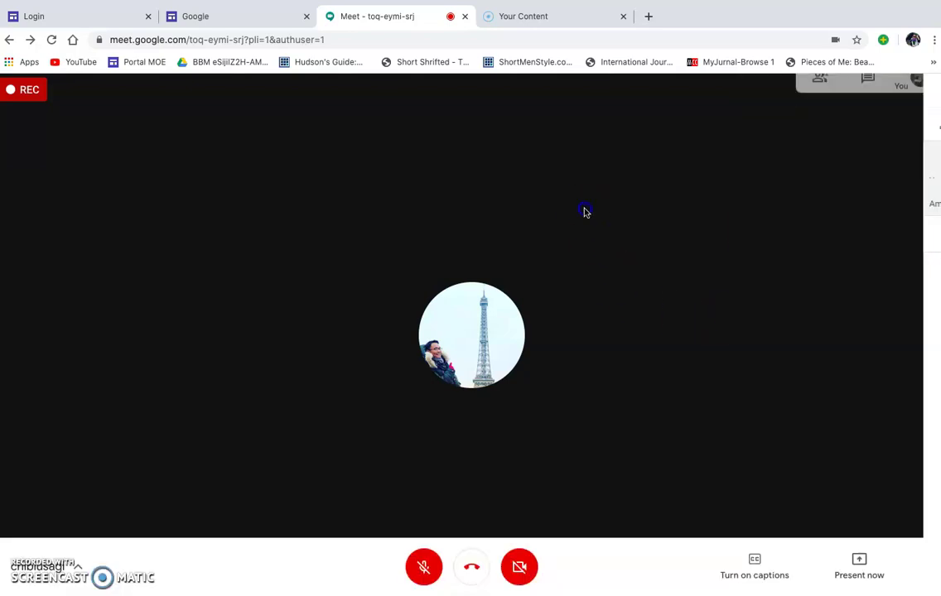
Take the host window out of full screen, minimise it, and view the people list in the participant's Incognito meeting window.
{"action": "mouse_move", "coordinate": [66, 4]}
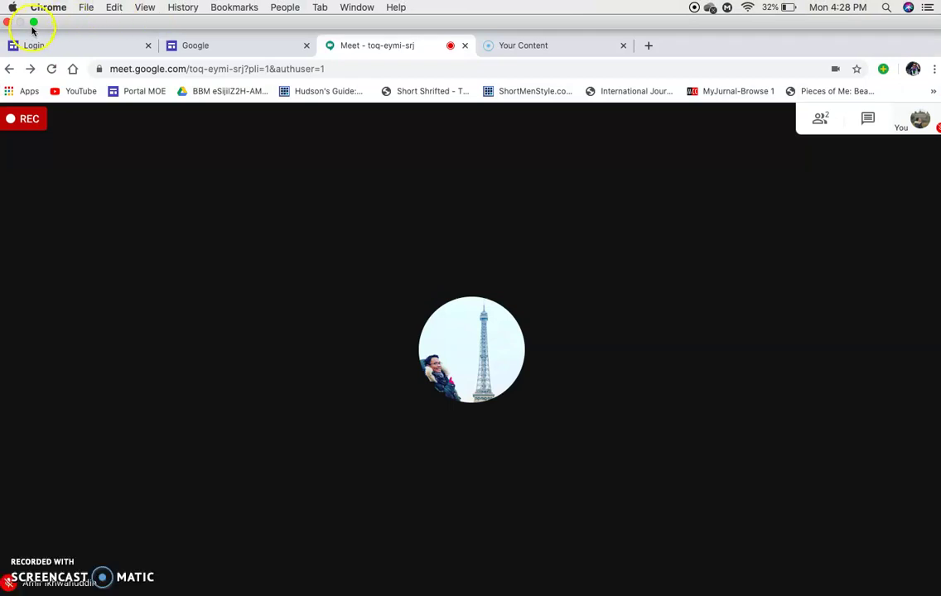
{"action": "left_click", "coordinate": [33, 23]}
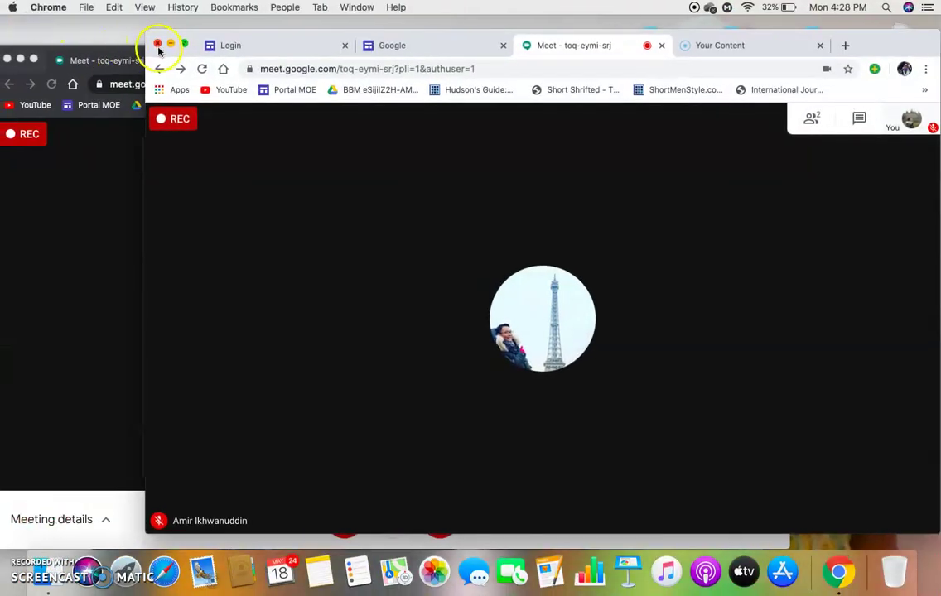
{"action": "left_click", "coordinate": [170, 44]}
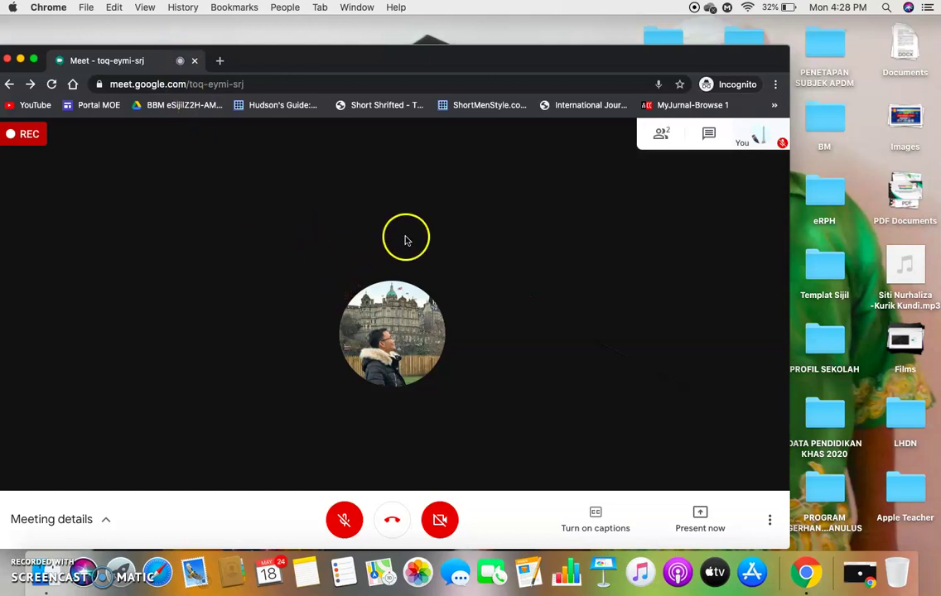
{"action": "left_click", "coordinate": [663, 137]}
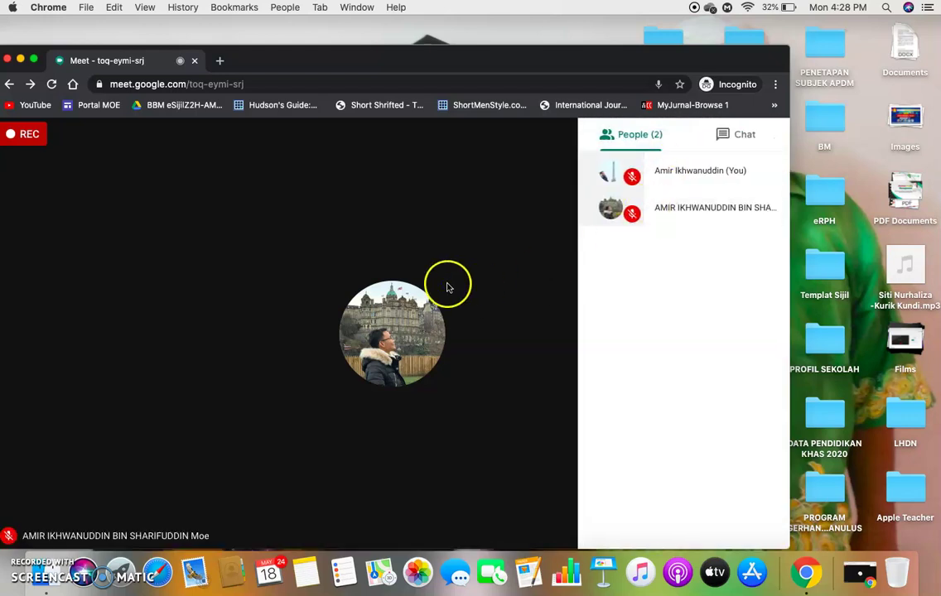
{"action": "left_click", "coordinate": [447, 284]}
Compare the additional meeting options offered in the participant's Incognito window with those in the host's window.
{"action": "left_click", "coordinate": [770, 520]}
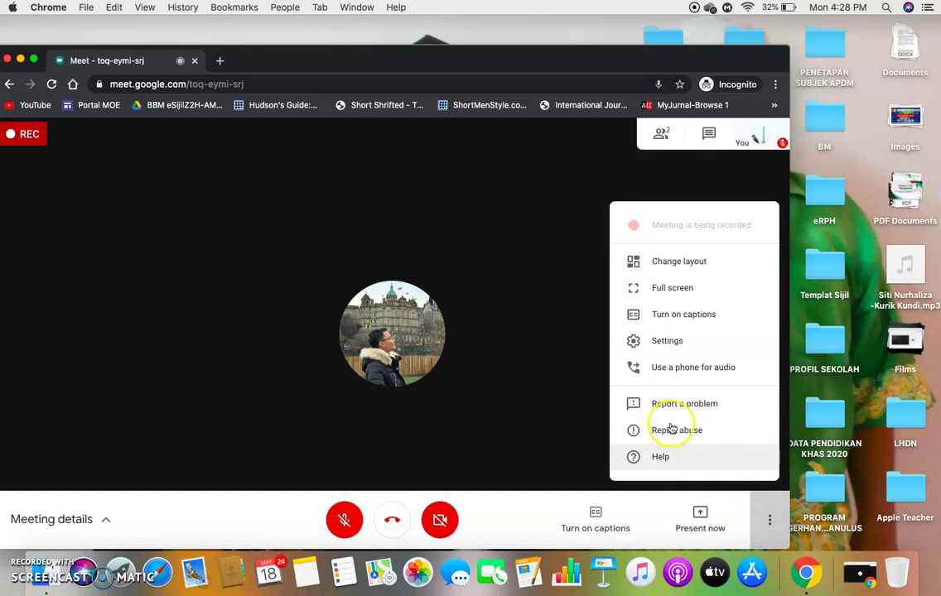
{"action": "left_click", "coordinate": [34, 60]}
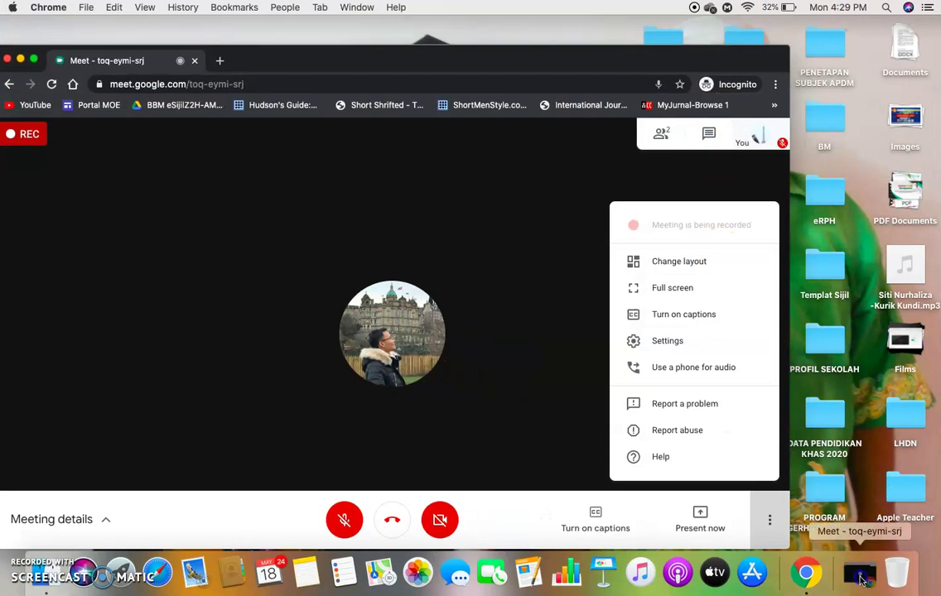
{"action": "left_click", "coordinate": [862, 579]}
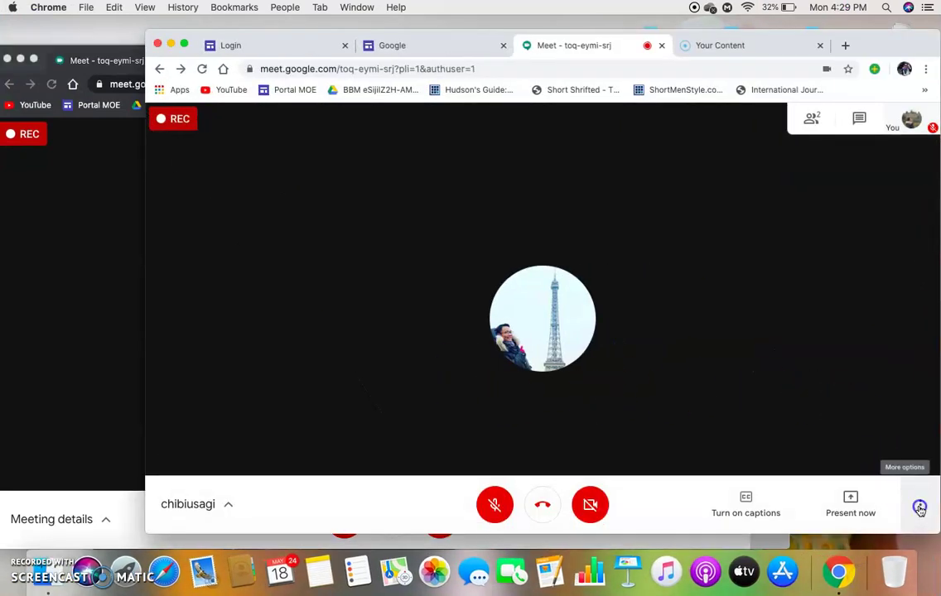
{"action": "left_click", "coordinate": [920, 508]}
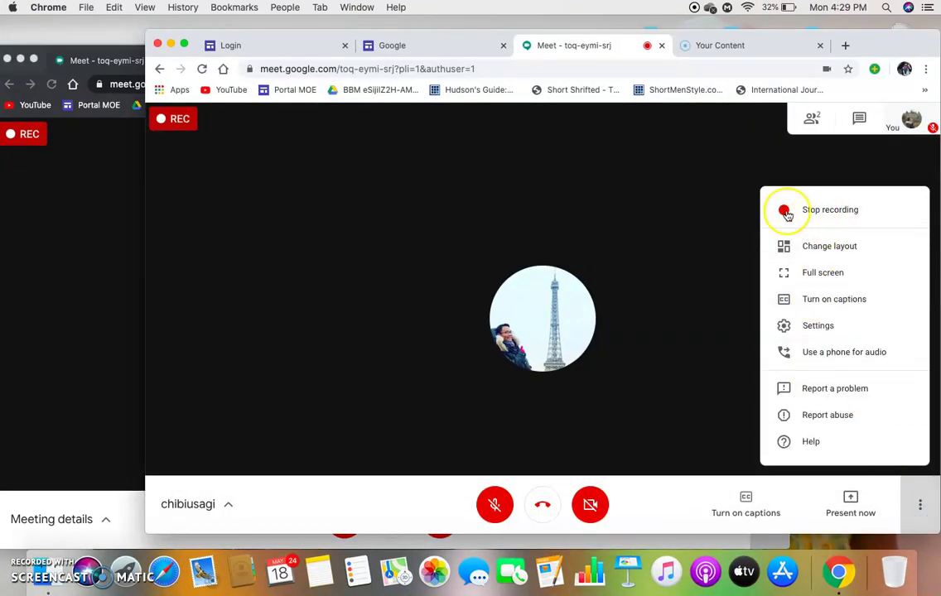
{"action": "left_click", "coordinate": [35, 275]}
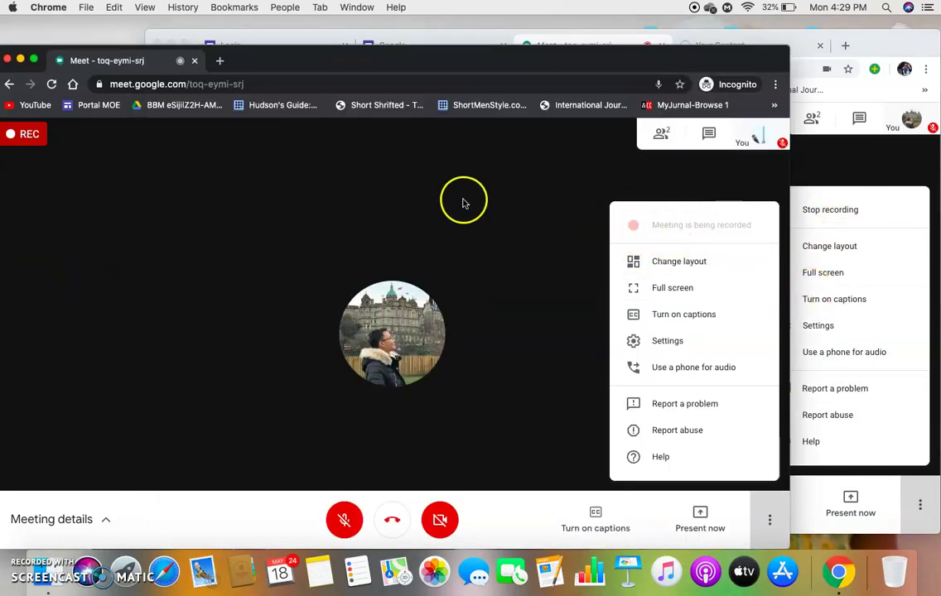
{"action": "left_click", "coordinate": [19, 60]}
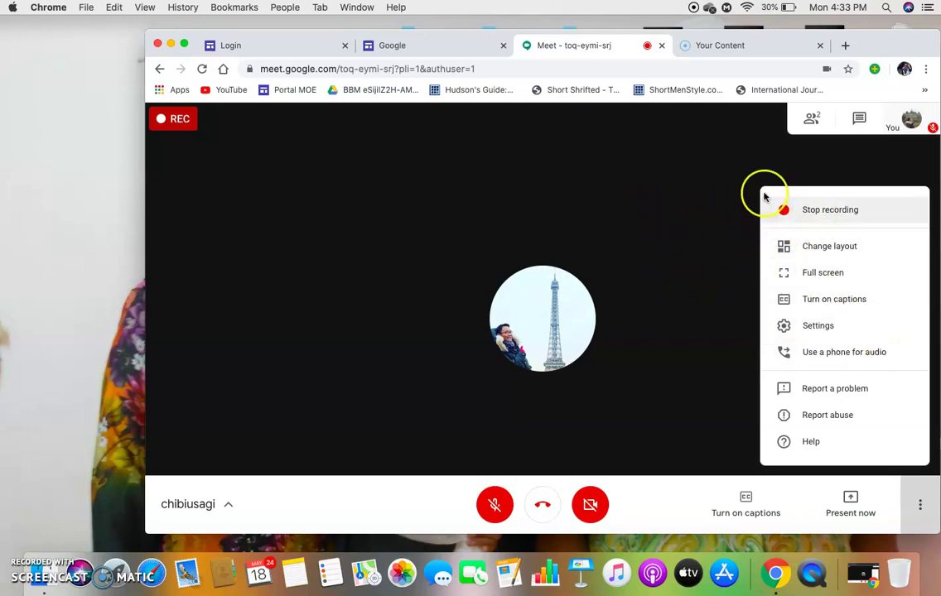
{"action": "left_click", "coordinate": [919, 507]}
{"action": "left_click", "coordinate": [919, 506]}
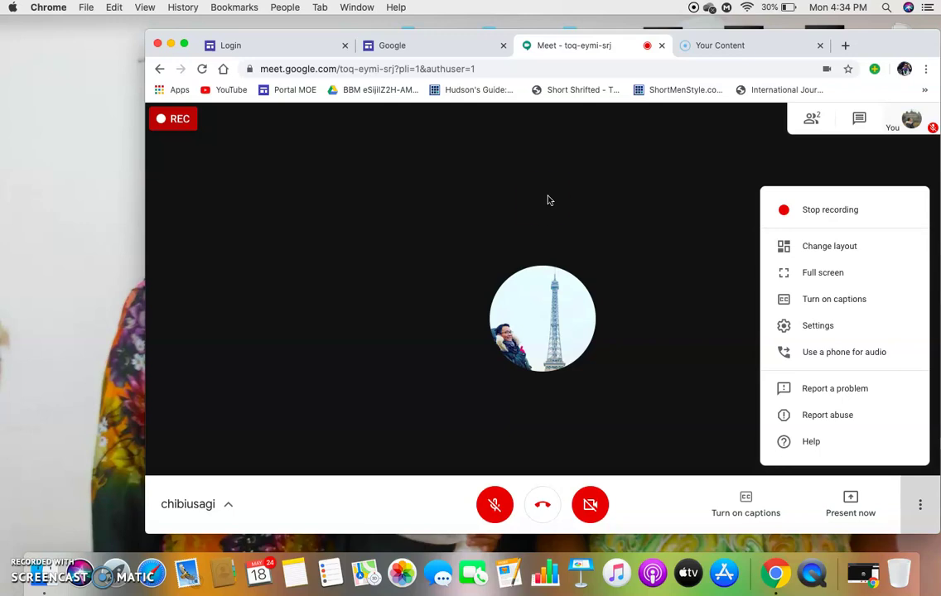
Expand the host's browser window to full screen and view the Meet Recordings folder in Google Drive in a new tab.
{"action": "left_click", "coordinate": [185, 44]}
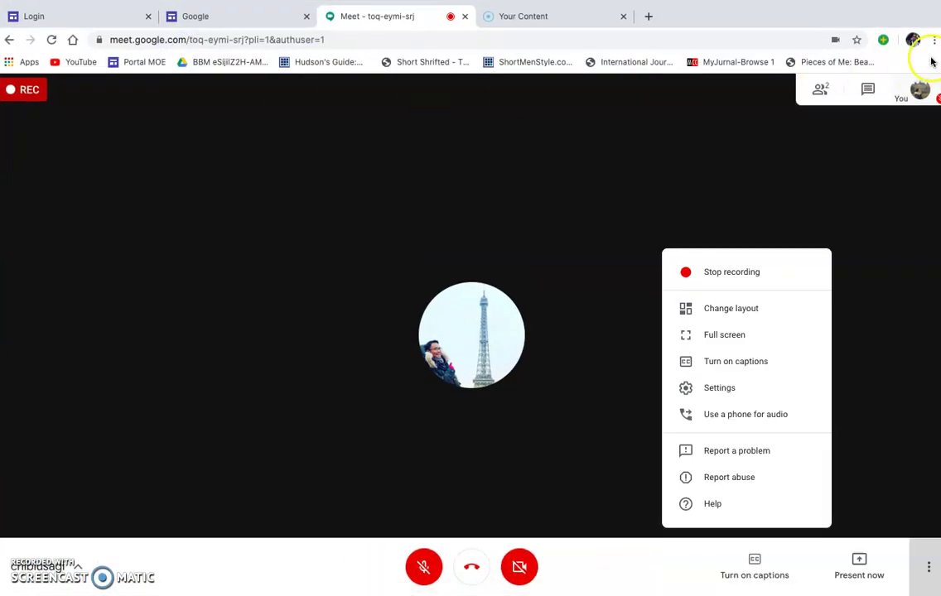
{"action": "left_click", "coordinate": [649, 15]}
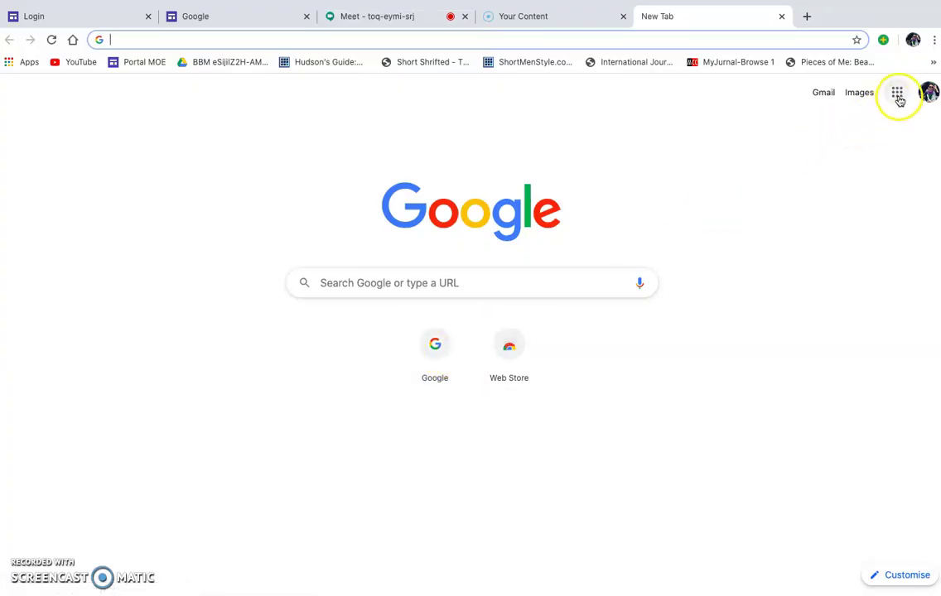
{"action": "left_click", "coordinate": [899, 99]}
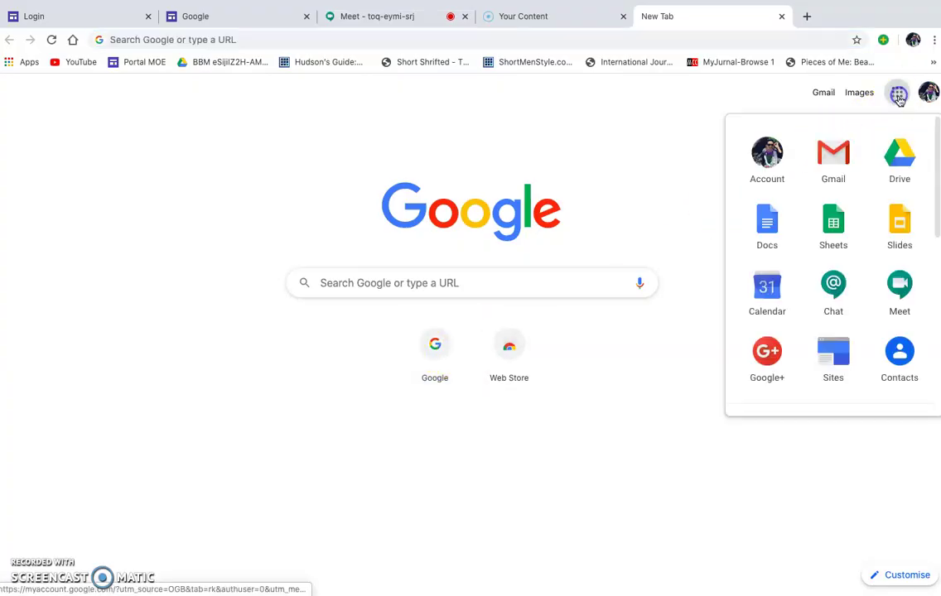
{"action": "left_click", "coordinate": [907, 162]}
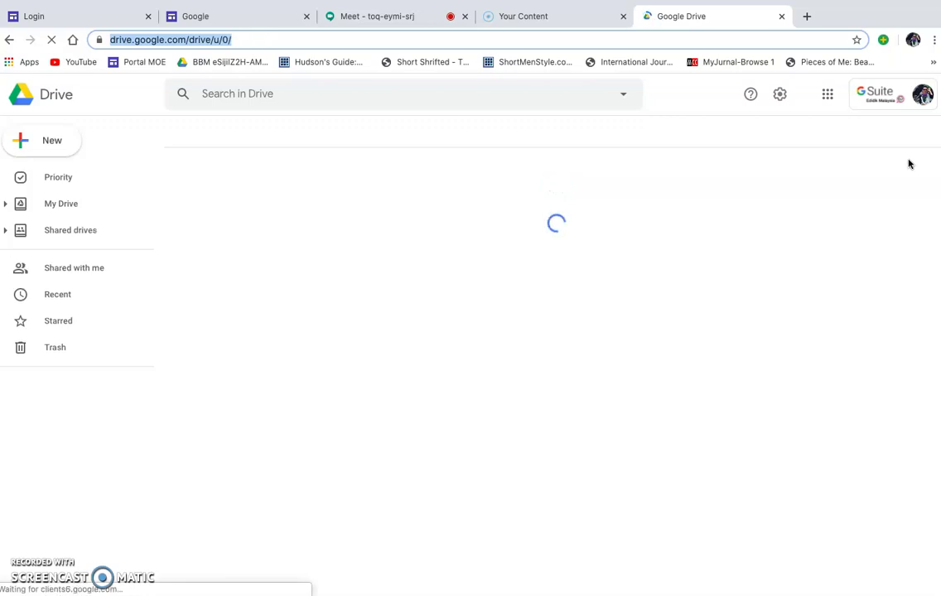
{"action": "left_click", "coordinate": [877, 190]}
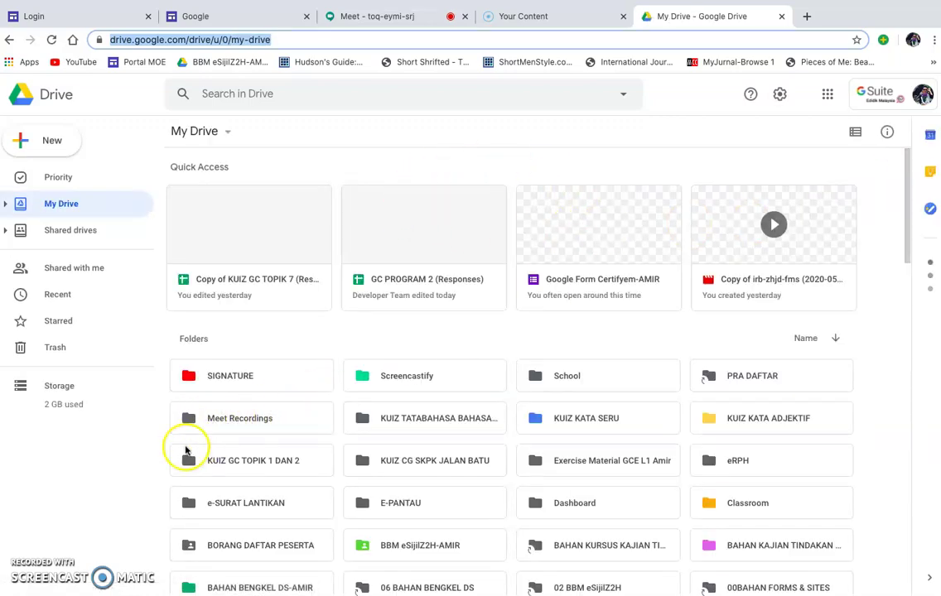
{"action": "left_click", "coordinate": [191, 419]}
{"action": "double_click", "coordinate": [206, 418]}
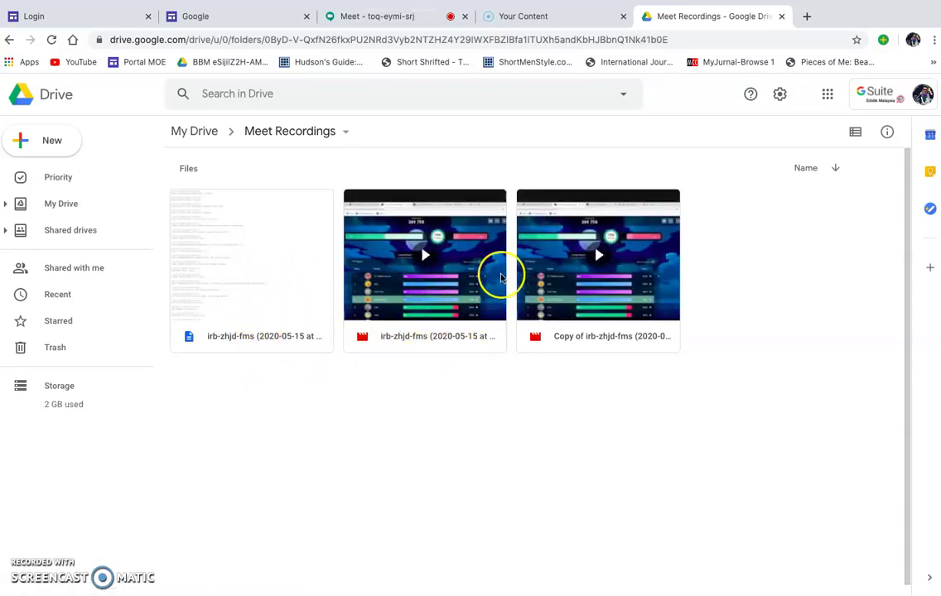
Close the Drive tab to return to the meeting, and take the browser window out of full screen.
{"action": "left_click", "coordinate": [782, 16]}
{"action": "left_click", "coordinate": [650, 157]}
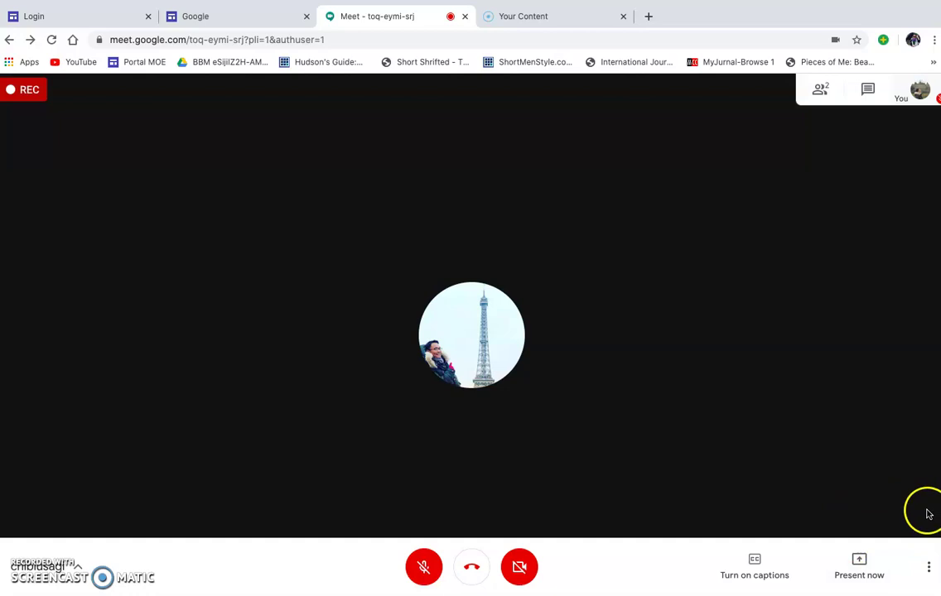
{"action": "mouse_move", "coordinate": [405, 3]}
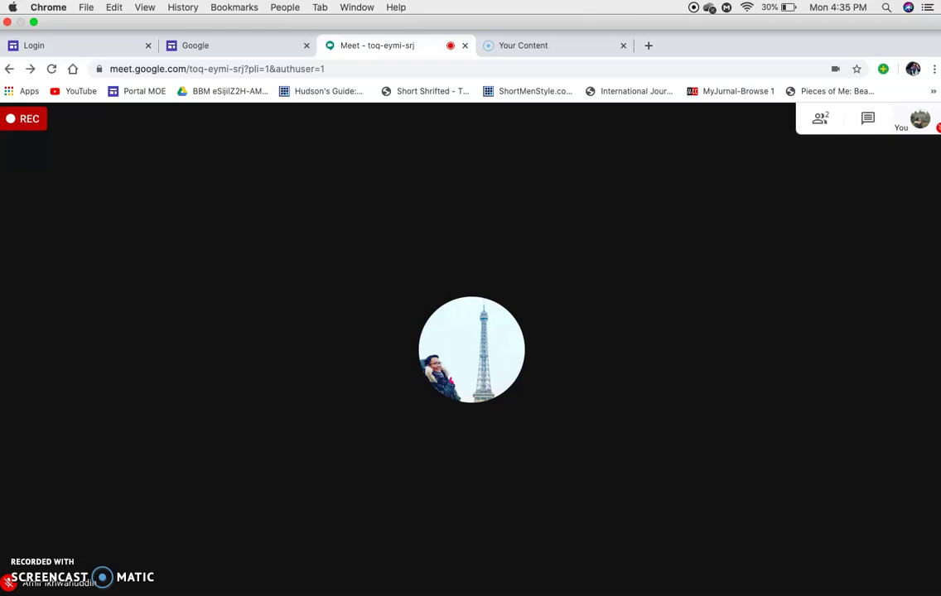
{"action": "mouse_move", "coordinate": [523, 201]}
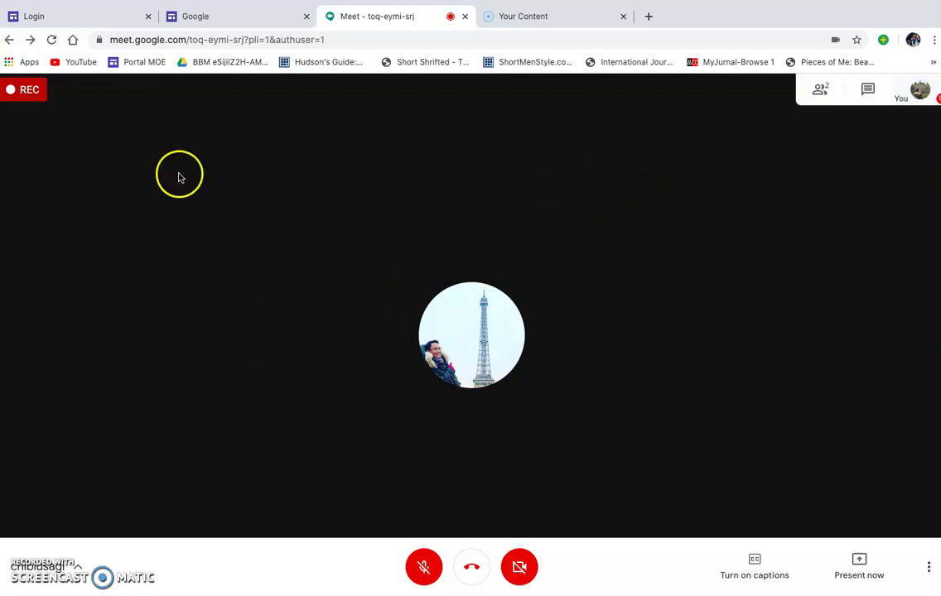
{"action": "mouse_move", "coordinate": [111, 15]}
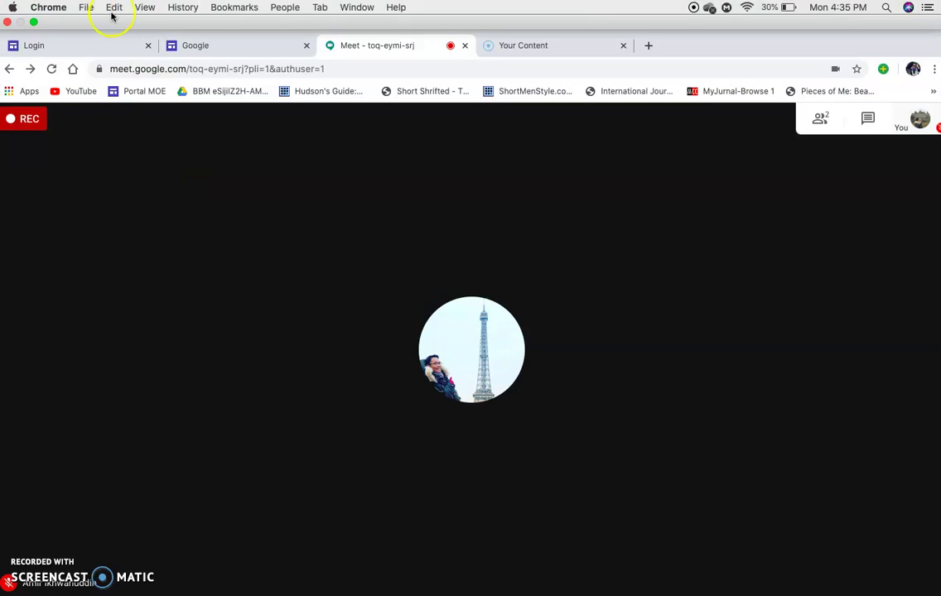
{"action": "left_click", "coordinate": [33, 22]}
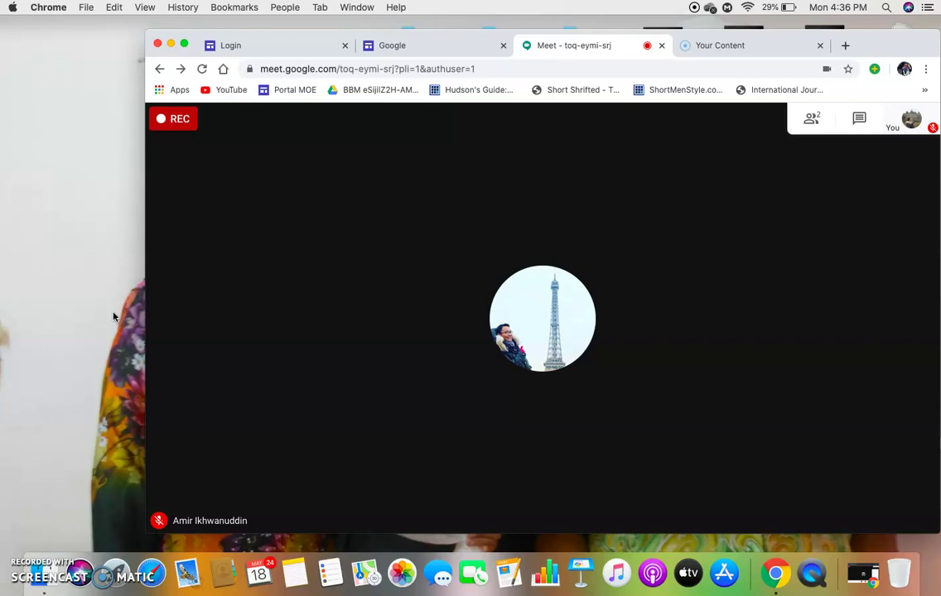
Expand the browser window to full screen and open Google Calendar in a new tab.
{"action": "mouse_move", "coordinate": [218, 231]}
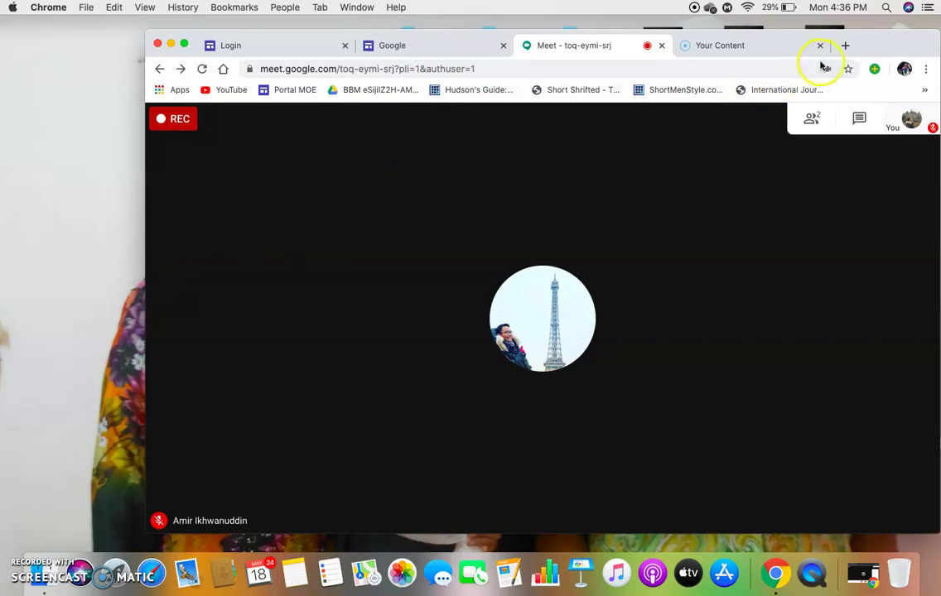
{"action": "left_click", "coordinate": [844, 48]}
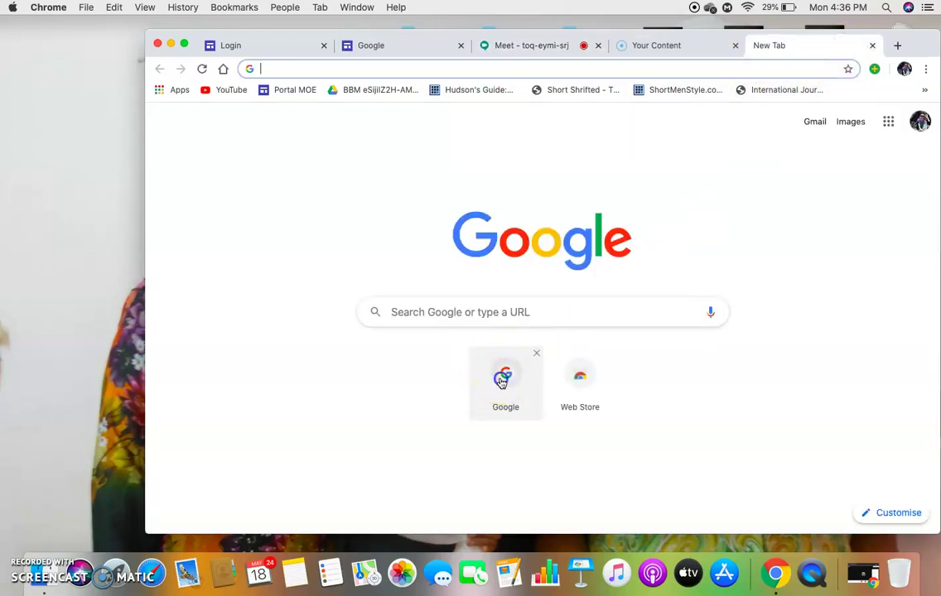
{"action": "left_click", "coordinate": [502, 377]}
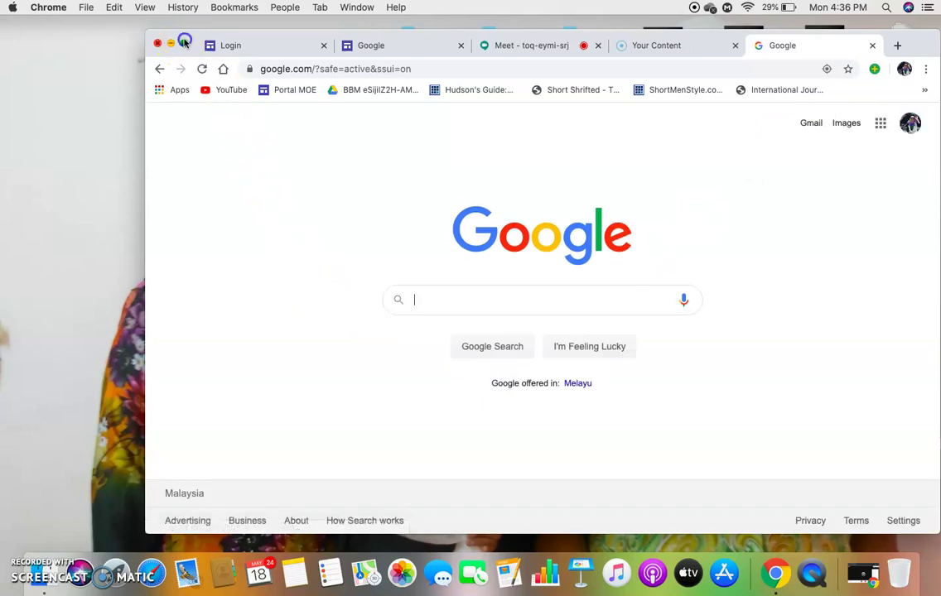
{"action": "left_click", "coordinate": [184, 43]}
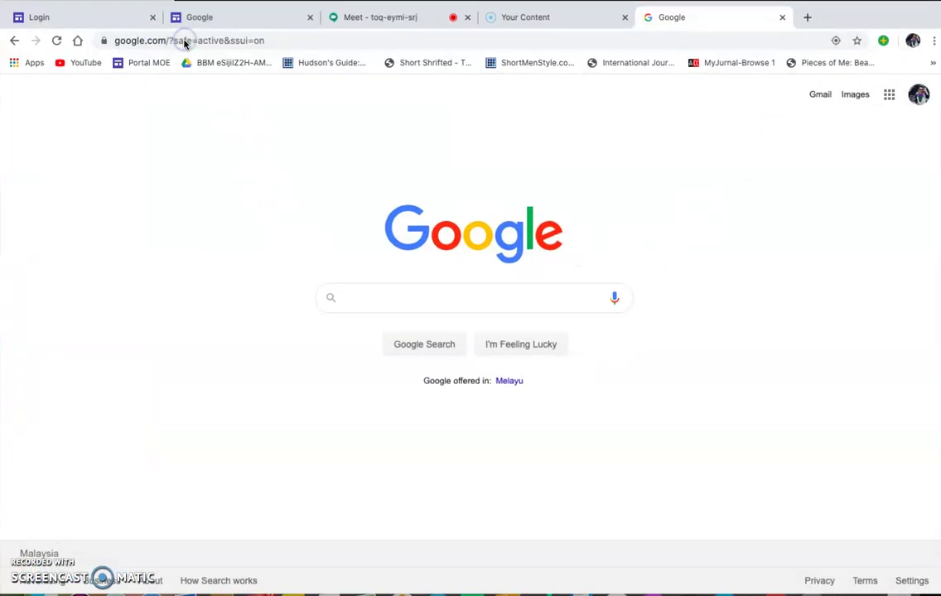
{"action": "left_click", "coordinate": [888, 96]}
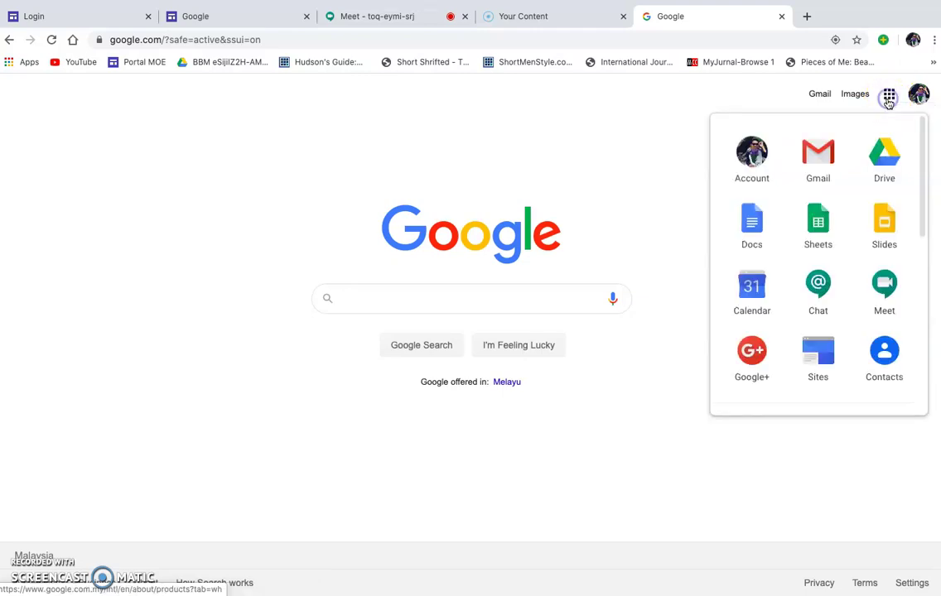
{"action": "left_click", "coordinate": [753, 290]}
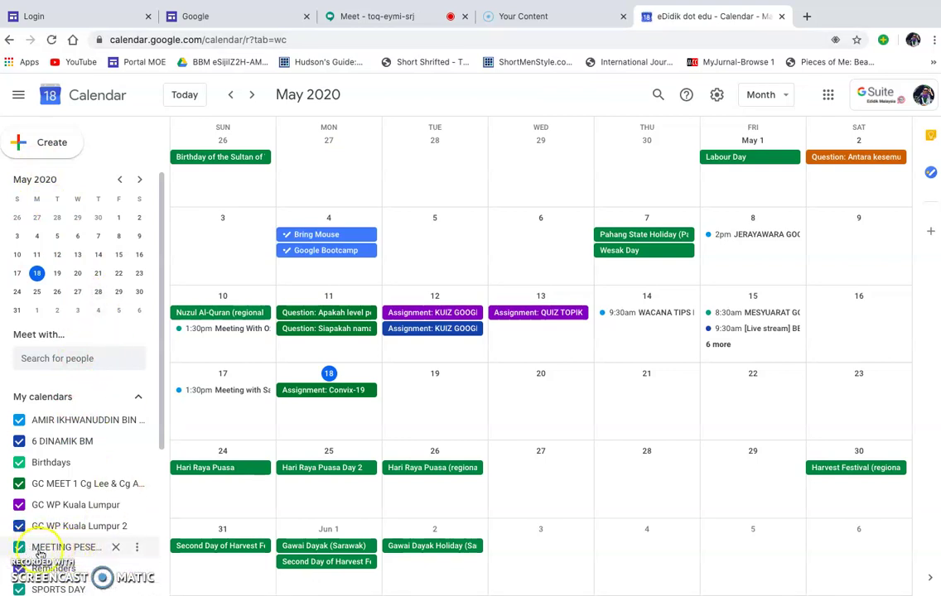
Start a calendar event with full options, dated May 19, 2020 and titled "Meeting Bersama Ibu Bapa Tahun 6 2021".
{"action": "left_click", "coordinate": [43, 147]}
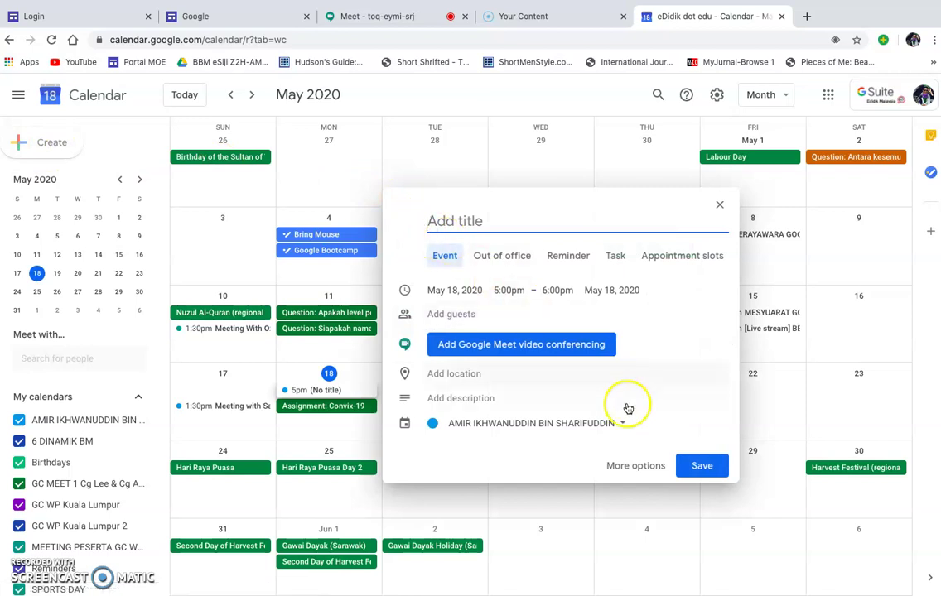
{"action": "left_click", "coordinate": [635, 466]}
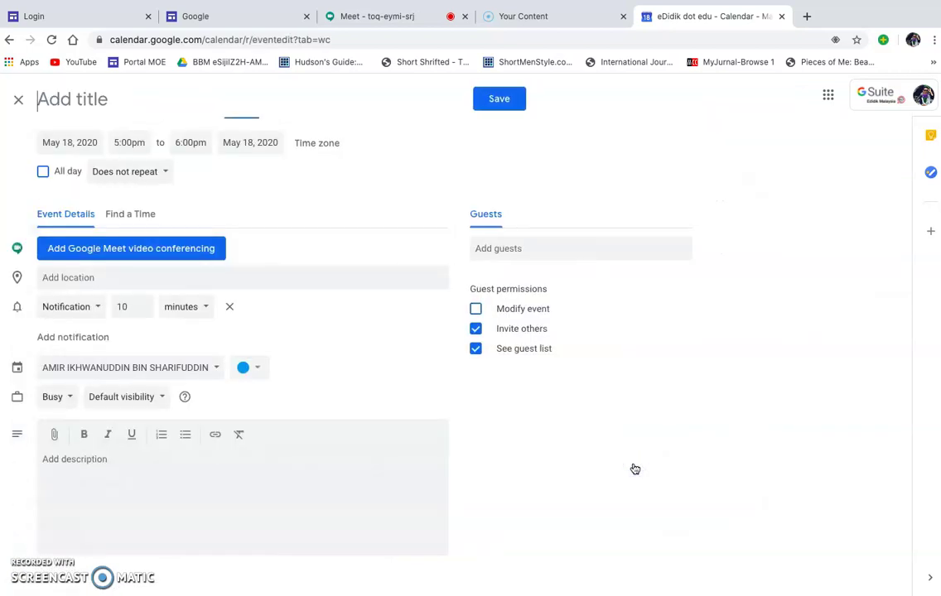
{"action": "left_click", "coordinate": [68, 143]}
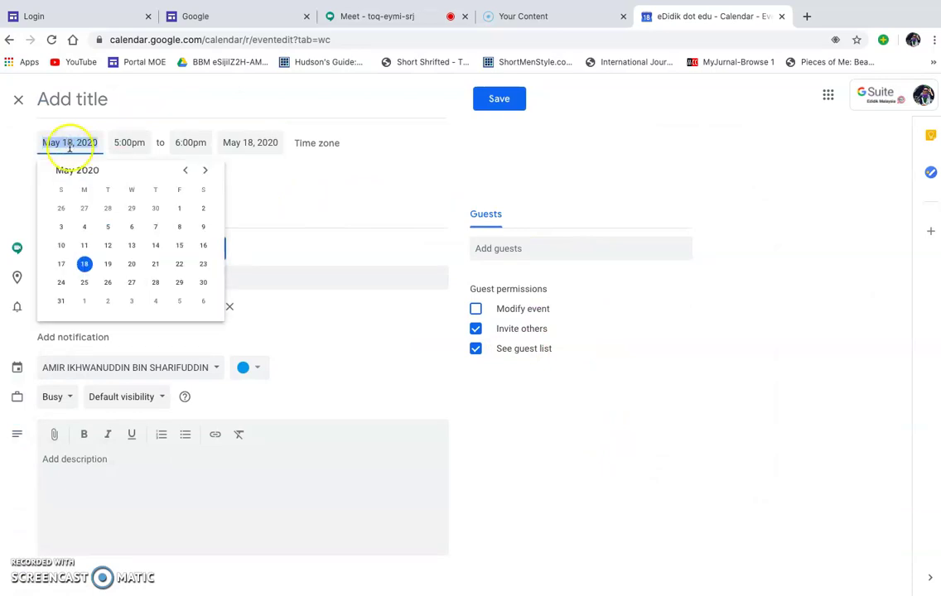
{"action": "left_click", "coordinate": [107, 265]}
{"action": "left_click", "coordinate": [79, 100]}
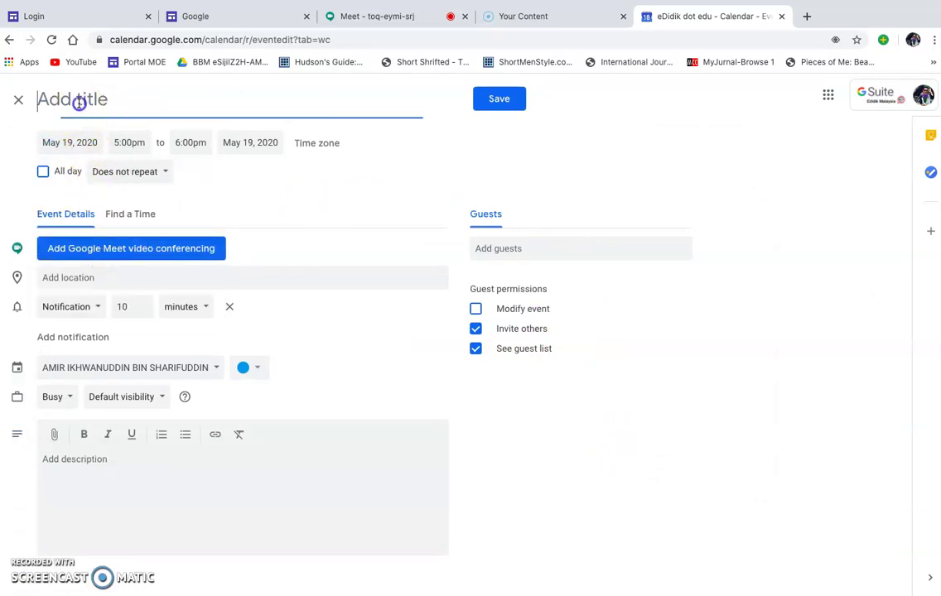
{"action": "type", "text": "Meeting Bersama Ibu Bapa Tahun 6"}
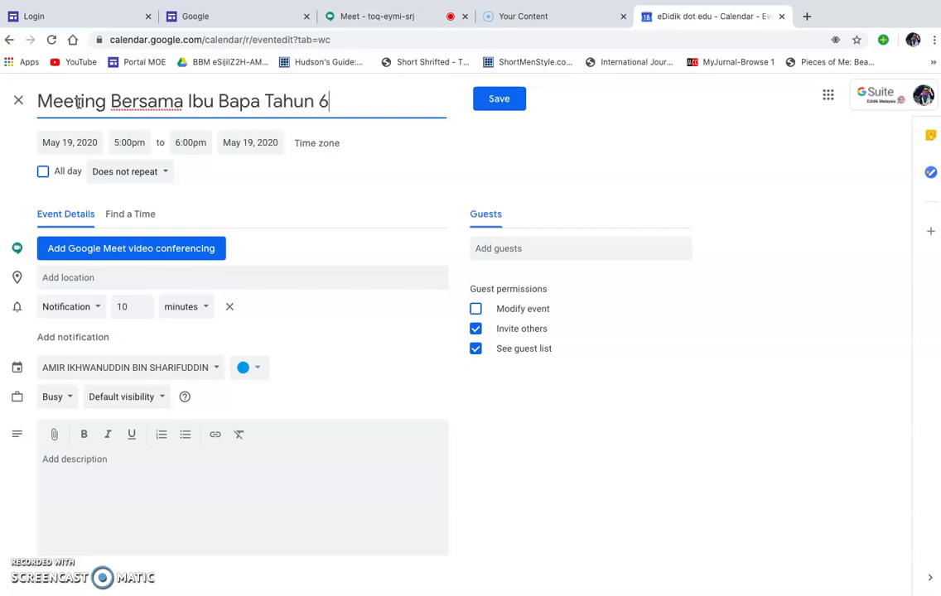
{"action": "type", "text": " 2021"}
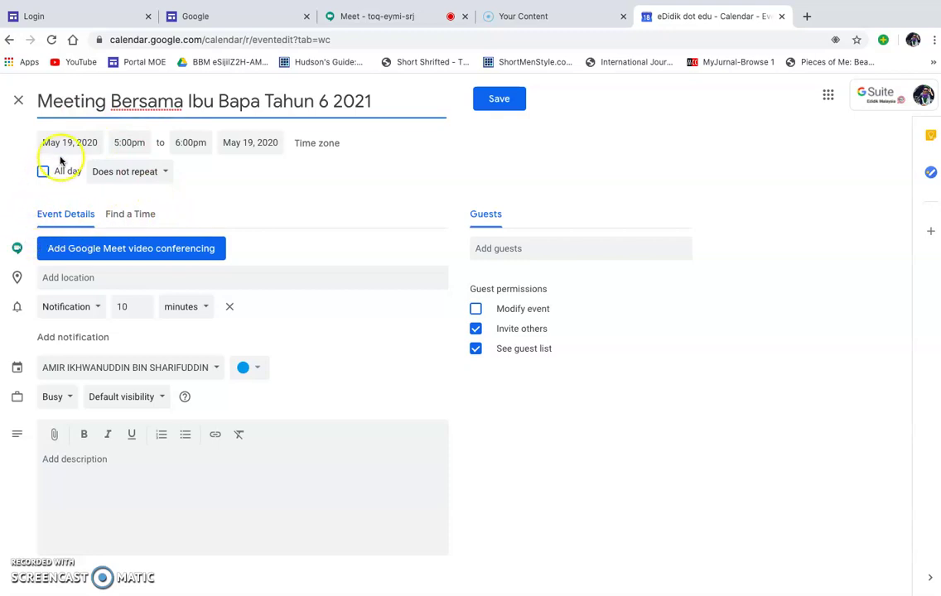
Set the event's start time to 2:00pm.
{"action": "left_click", "coordinate": [139, 143]}
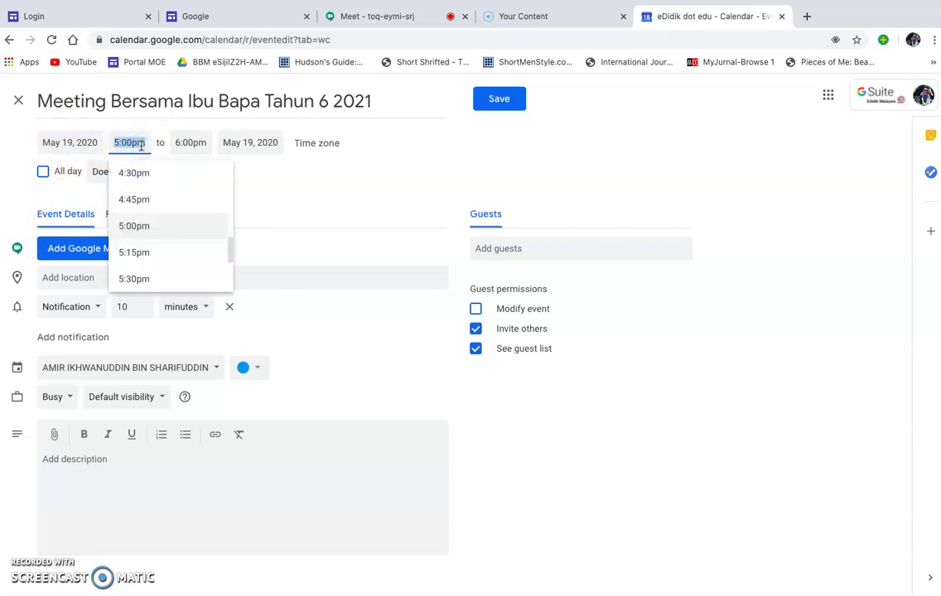
{"action": "scroll", "coordinate": [141, 212], "scroll_direction": "up", "scroll_amount": 1}
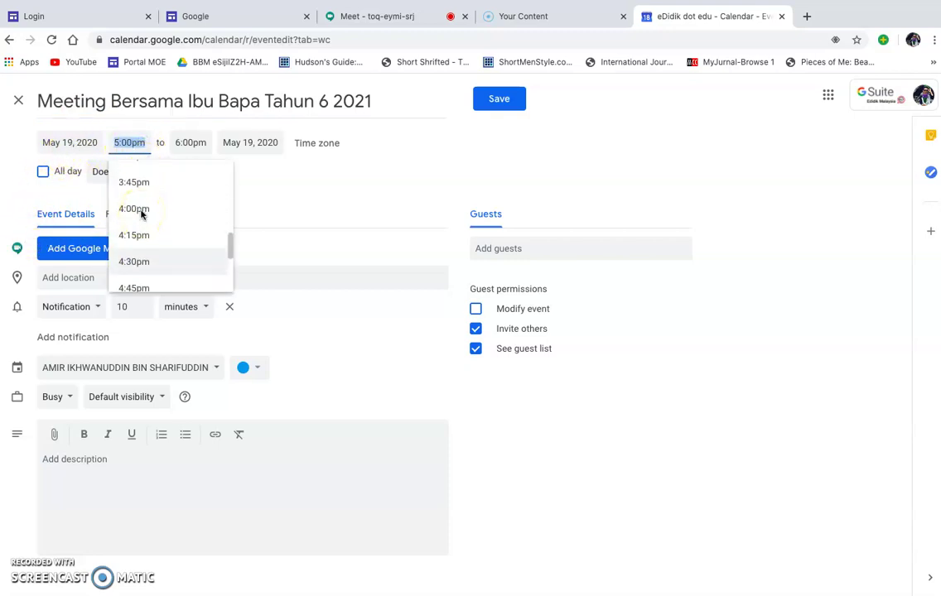
{"action": "scroll", "coordinate": [141, 213], "scroll_direction": "up", "scroll_amount": 3}
{"action": "scroll", "coordinate": [140, 213], "scroll_direction": "up", "scroll_amount": 1}
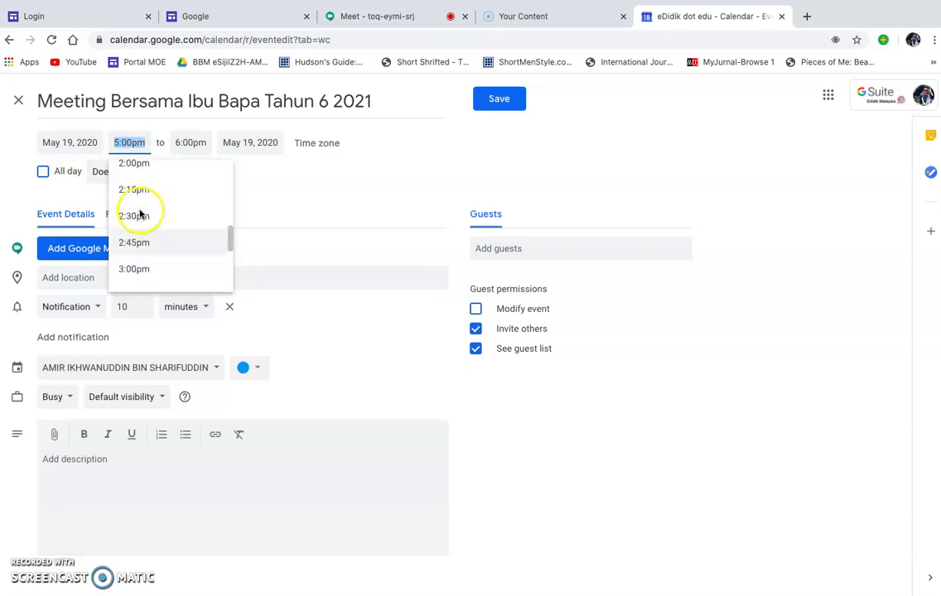
{"action": "left_click", "coordinate": [137, 211]}
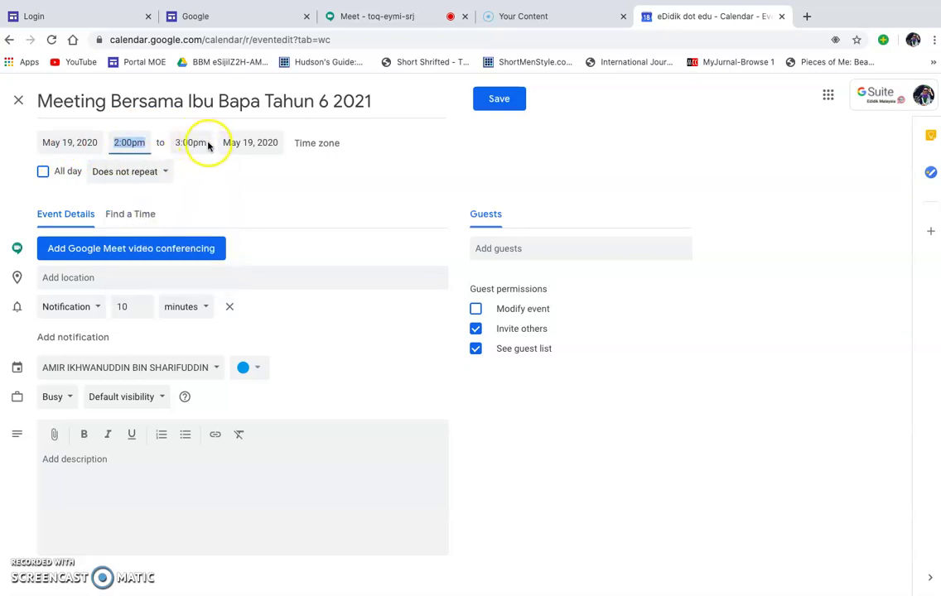
Add Google Meet video conferencing to the event and expand its joining details.
{"action": "left_click", "coordinate": [148, 249]}
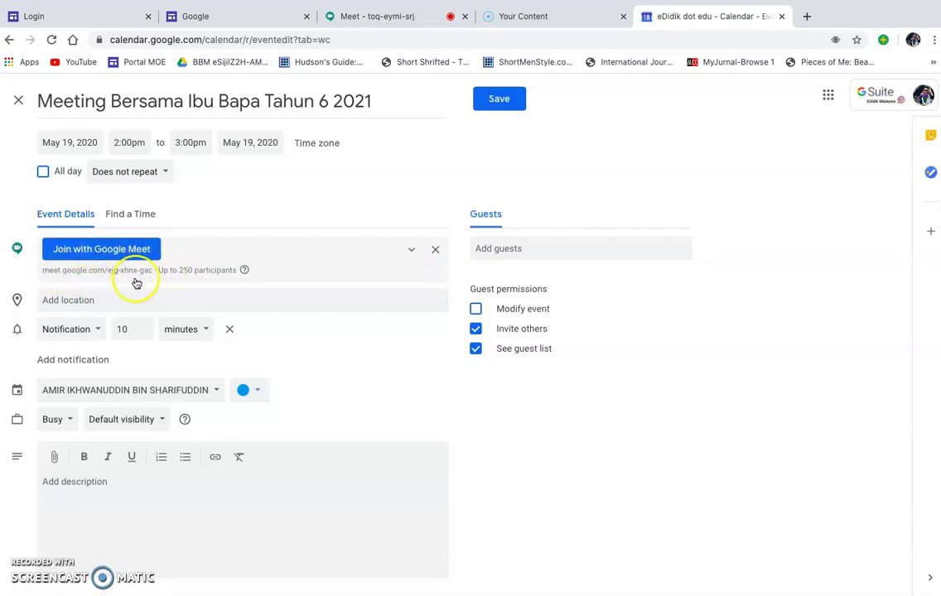
{"action": "left_click", "coordinate": [409, 253]}
{"action": "left_click", "coordinate": [411, 251]}
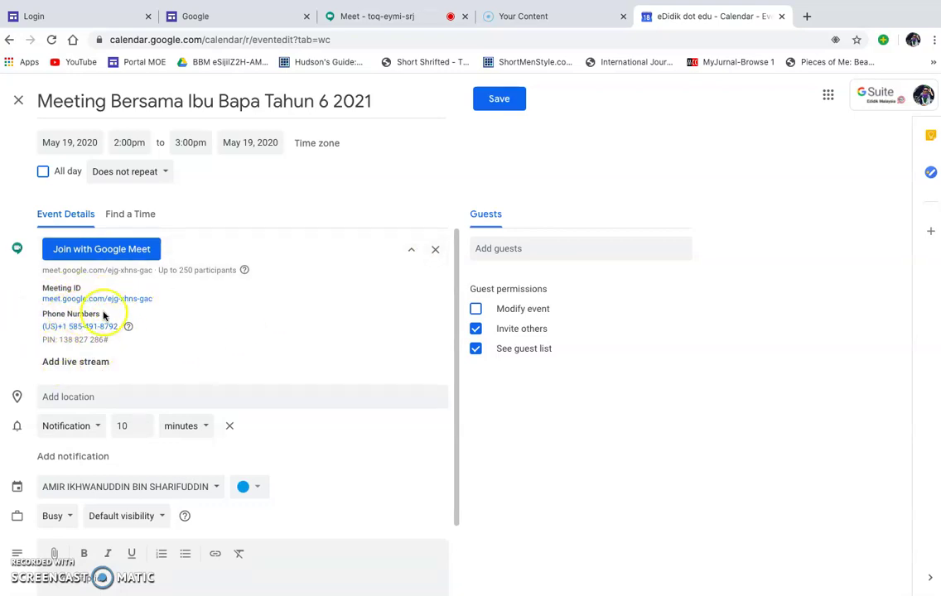
Add a live stream to the event's Meet conference, removing and re-adding it once, and copy the live stream link.
{"action": "left_click", "coordinate": [104, 369]}
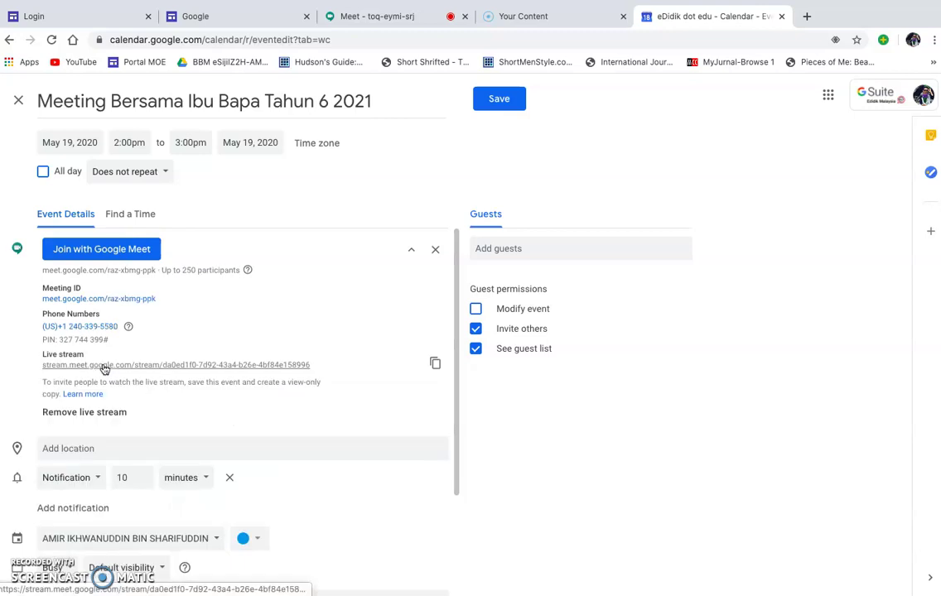
{"action": "left_click", "coordinate": [86, 412]}
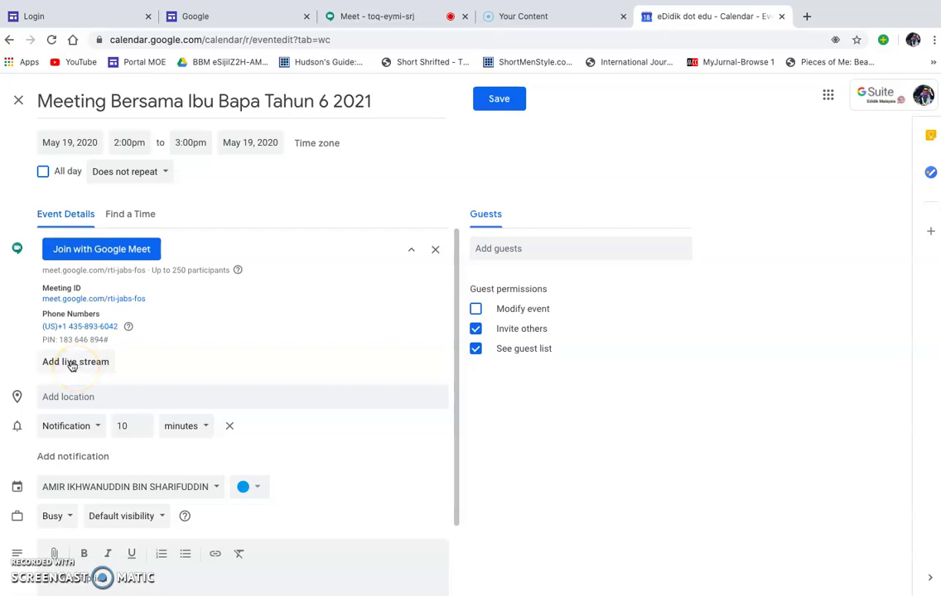
{"action": "left_click", "coordinate": [72, 365]}
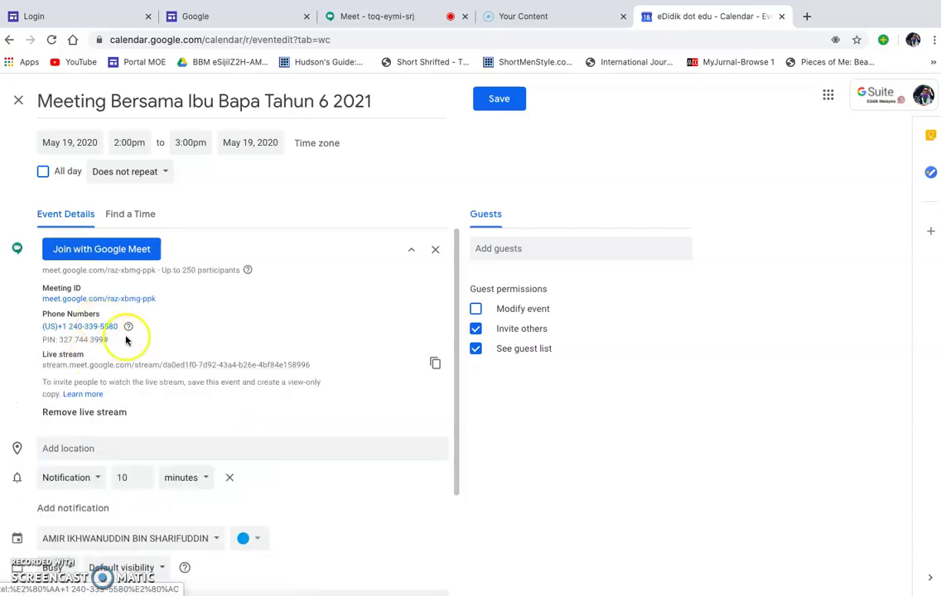
{"action": "left_click", "coordinate": [436, 365]}
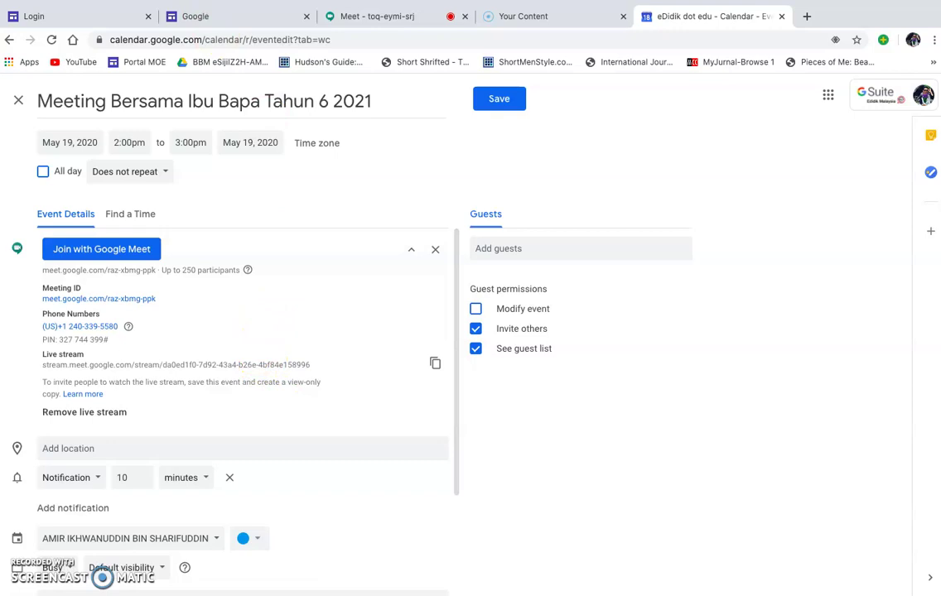
{"action": "mouse_move", "coordinate": [42, 1]}
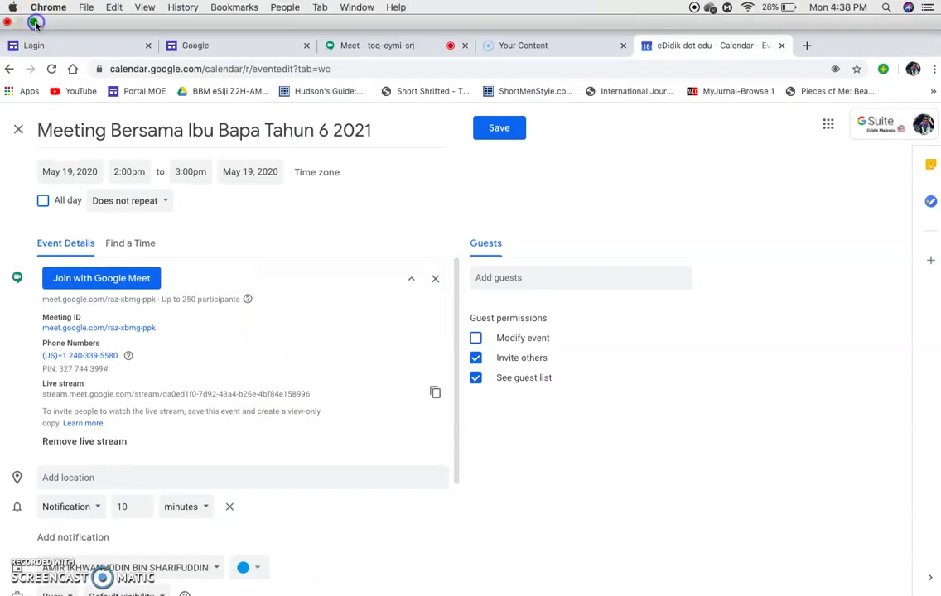
{"action": "left_click", "coordinate": [35, 24]}
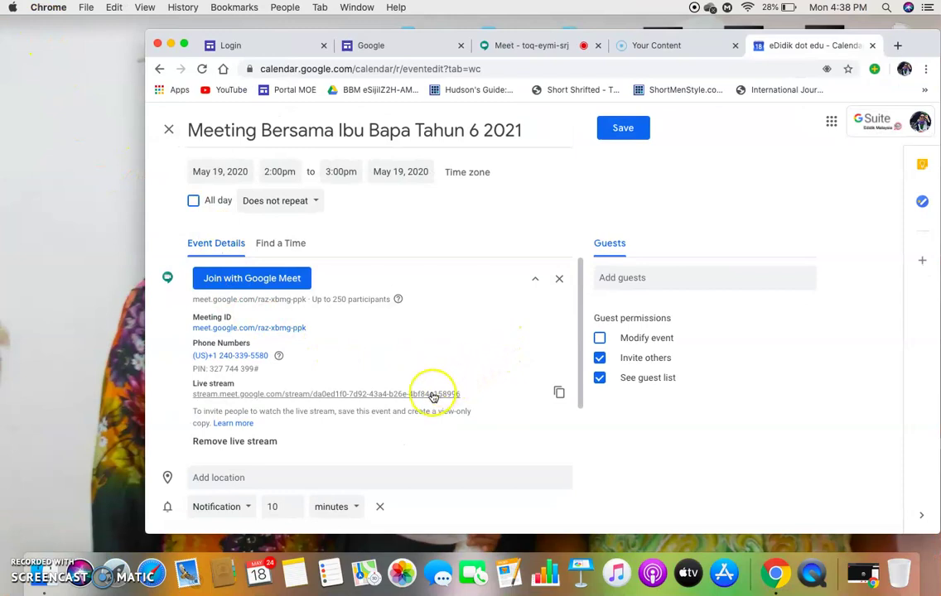
Remove the live stream from the event's Google Meet conference.
{"action": "left_click", "coordinate": [264, 446]}
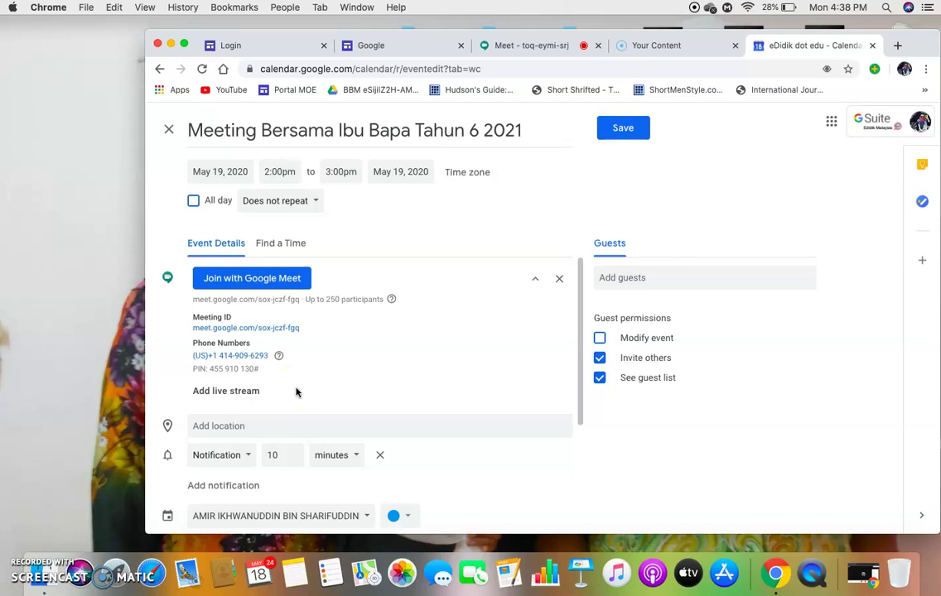
Switch to the ongoing Google Meet call and remove the other participant from the meeting, confirming the removal.
{"action": "left_click", "coordinate": [522, 51]}
{"action": "left_click", "coordinate": [859, 123]}
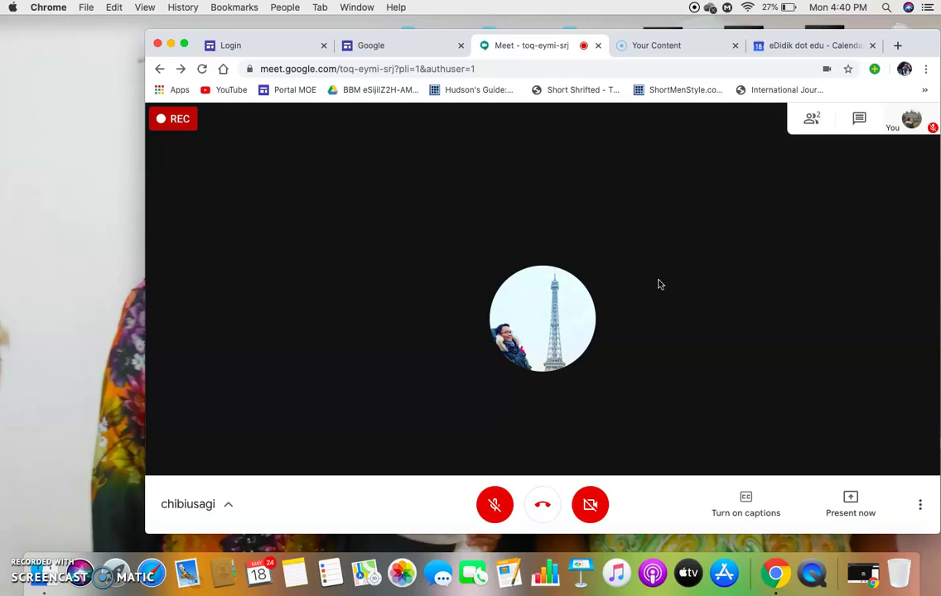
{"action": "left_click", "coordinate": [818, 119]}
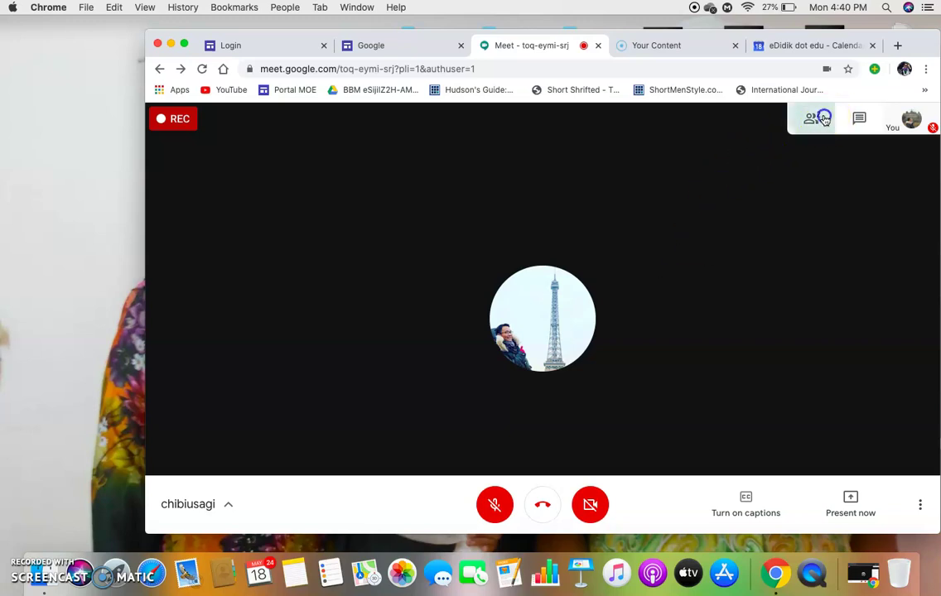
{"action": "mouse_move", "coordinate": [878, 231]}
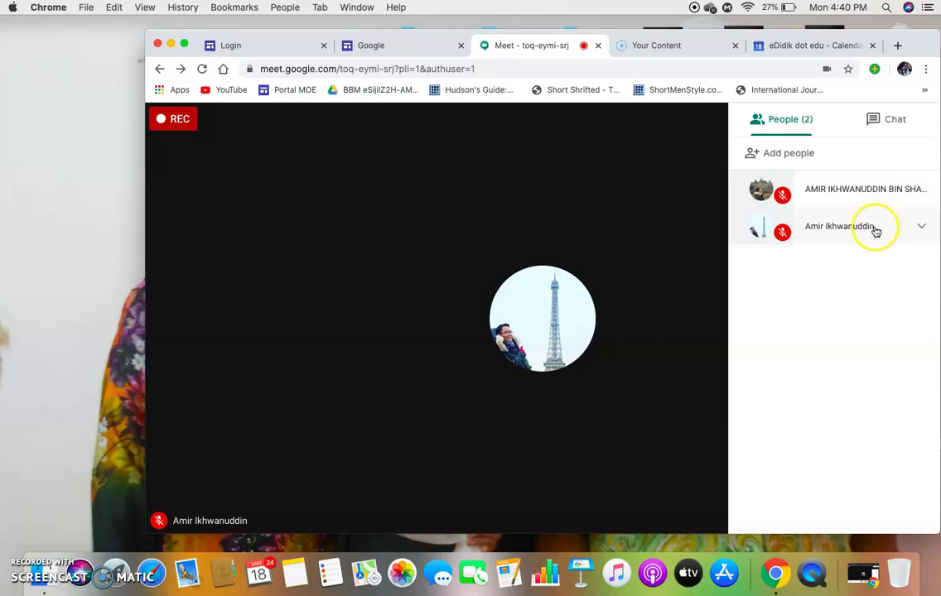
{"action": "left_click", "coordinate": [914, 227]}
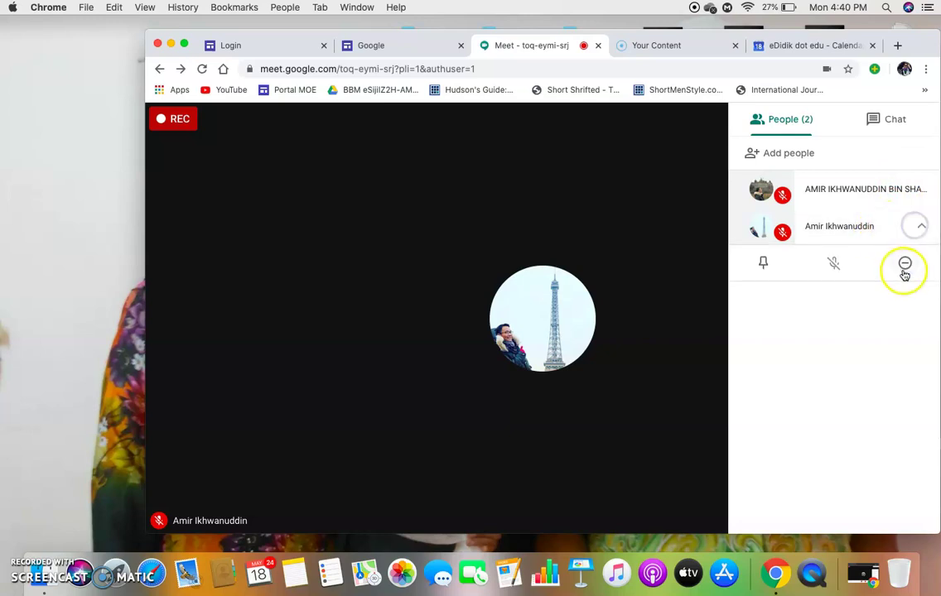
{"action": "left_click", "coordinate": [905, 265]}
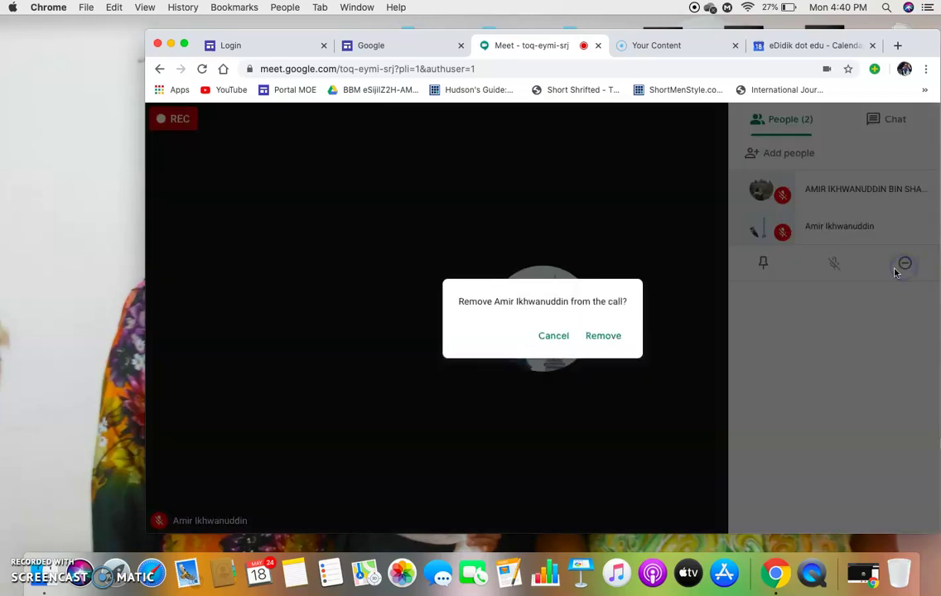
{"action": "left_click", "coordinate": [604, 338]}
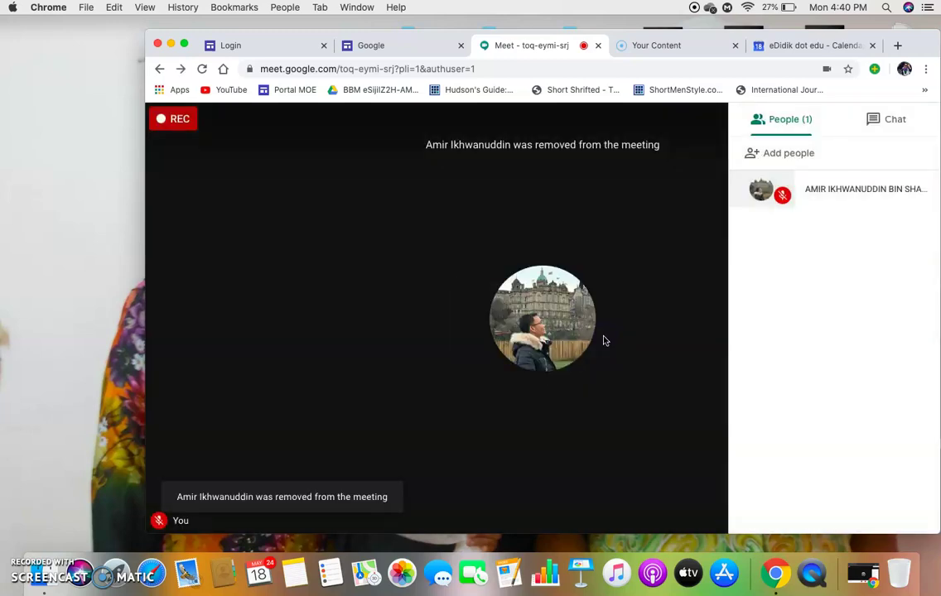